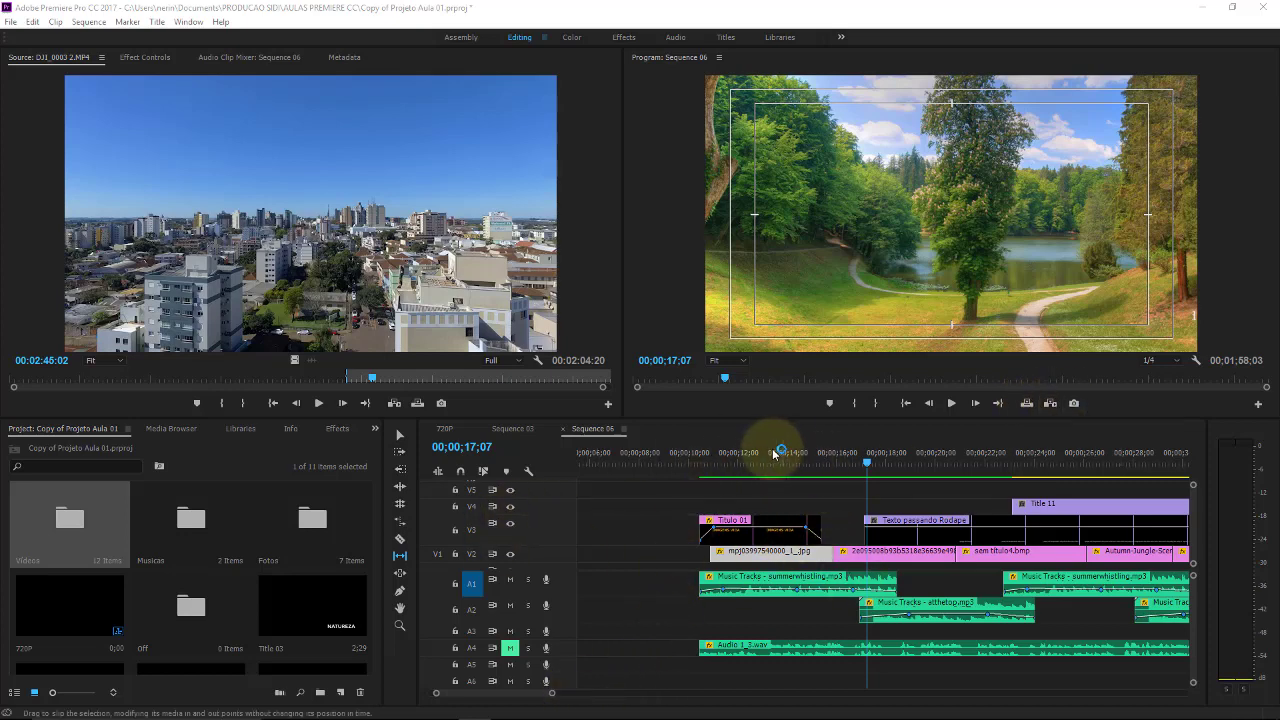
- With the Selection tool active, cue Sequence 06 back to the girl-writing shot near 00;00;15;12
left_click_drag(769, 467, 804, 480)
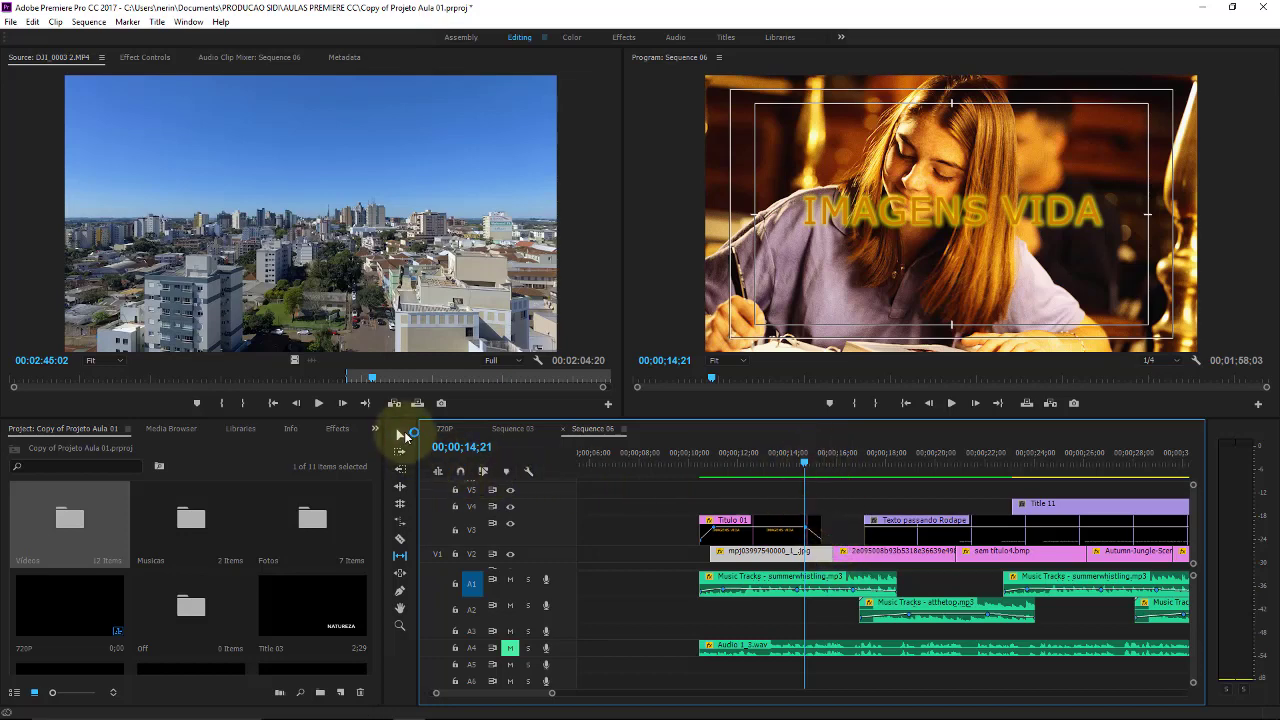
left_click(400, 435)
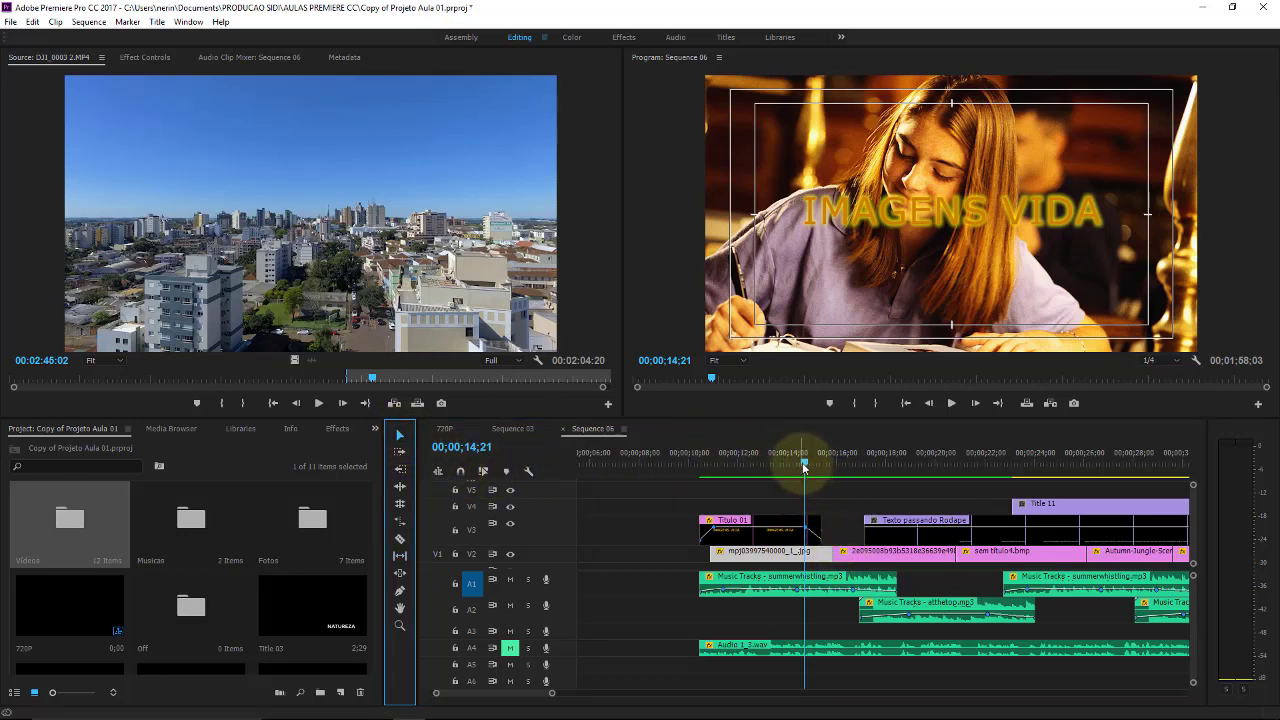
left_click_drag(812, 453, 831, 452)
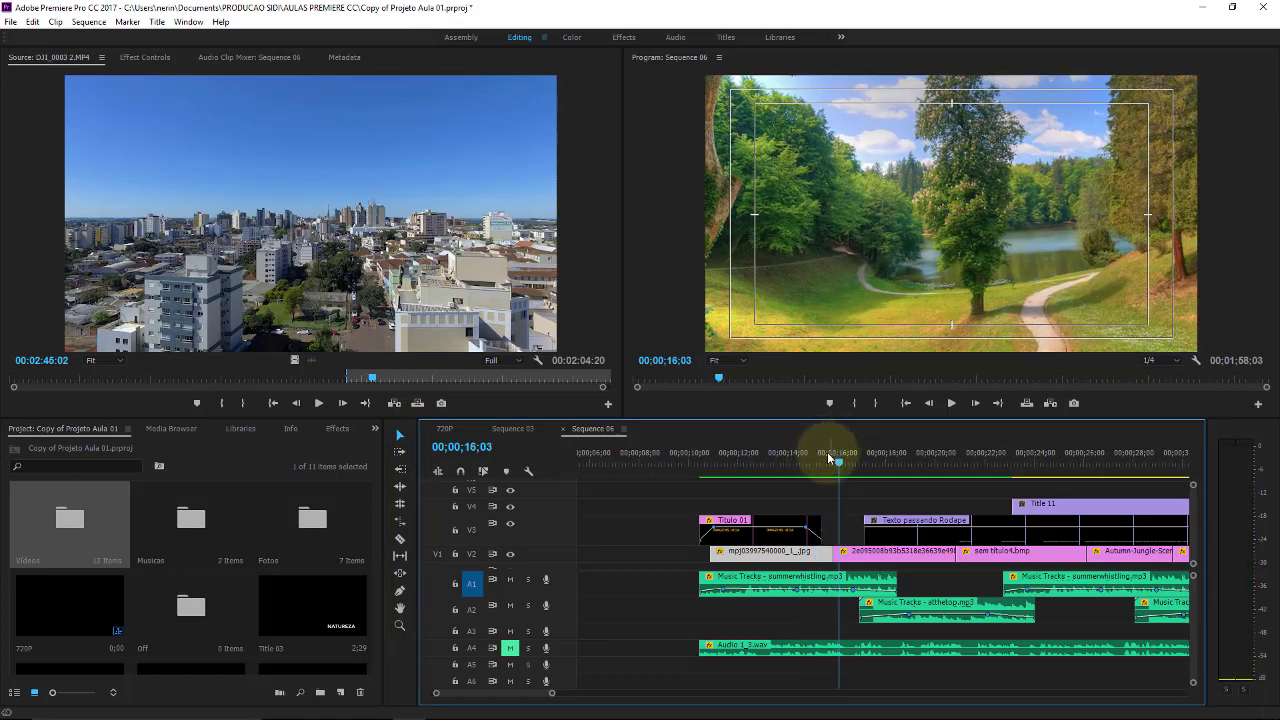
mouse_move(829, 457)
left_mouse_down()
mouse_move(873, 447)
mouse_move(825, 442)
left_mouse_up()
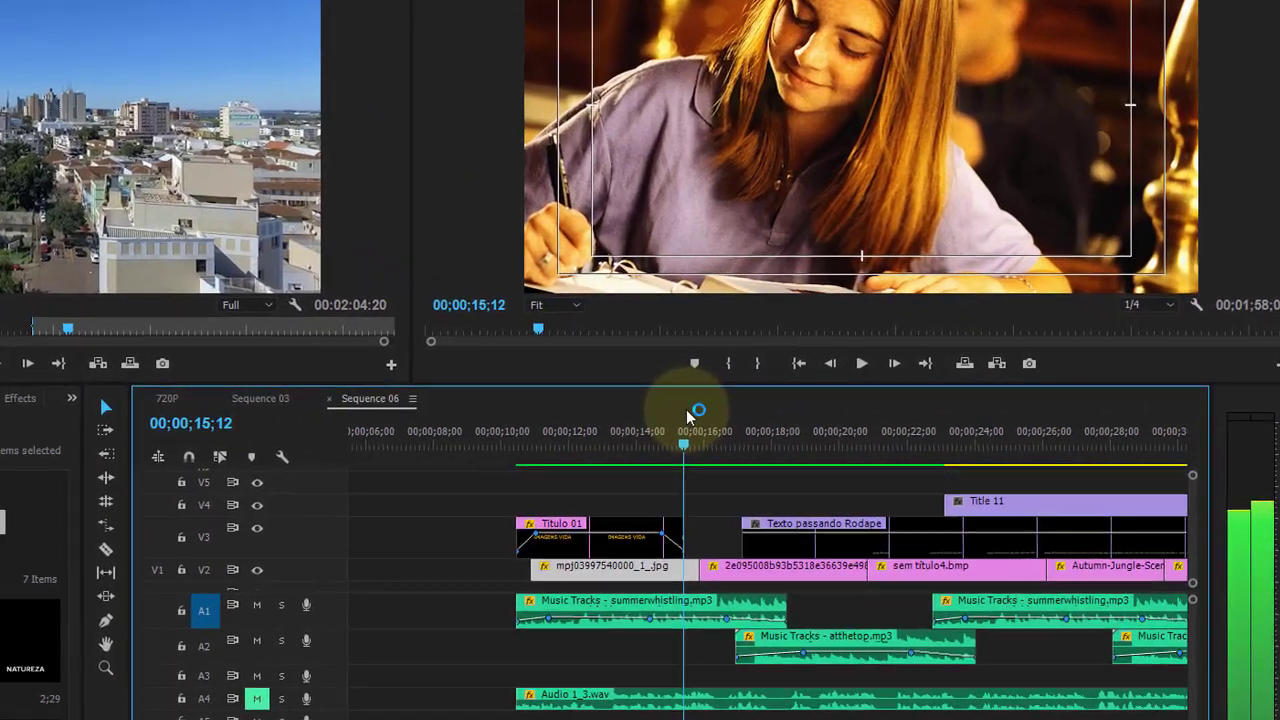
- Shift the titles, images and music after the first image to the right to open a gap
key("minus")
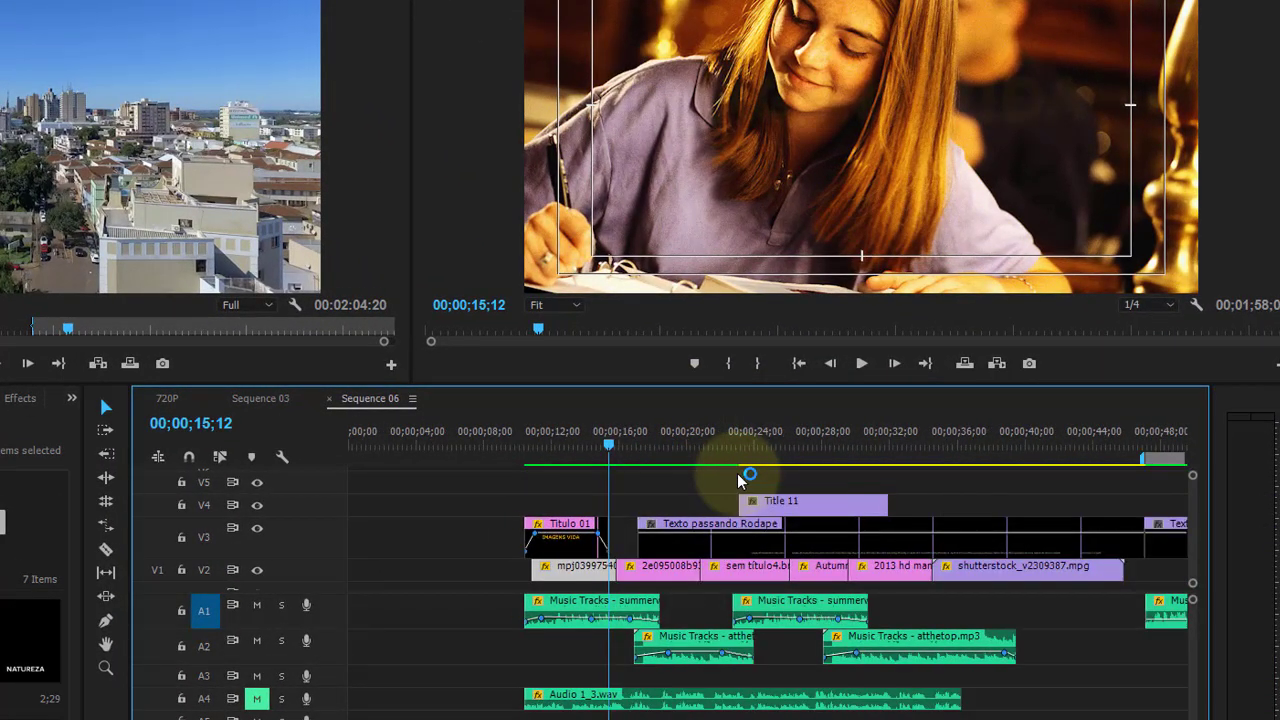
mouse_move(681, 487)
left_mouse_down()
mouse_move(697, 578)
mouse_move(640, 630)
left_mouse_up()
left_click_drag(561, 612, 620, 612)
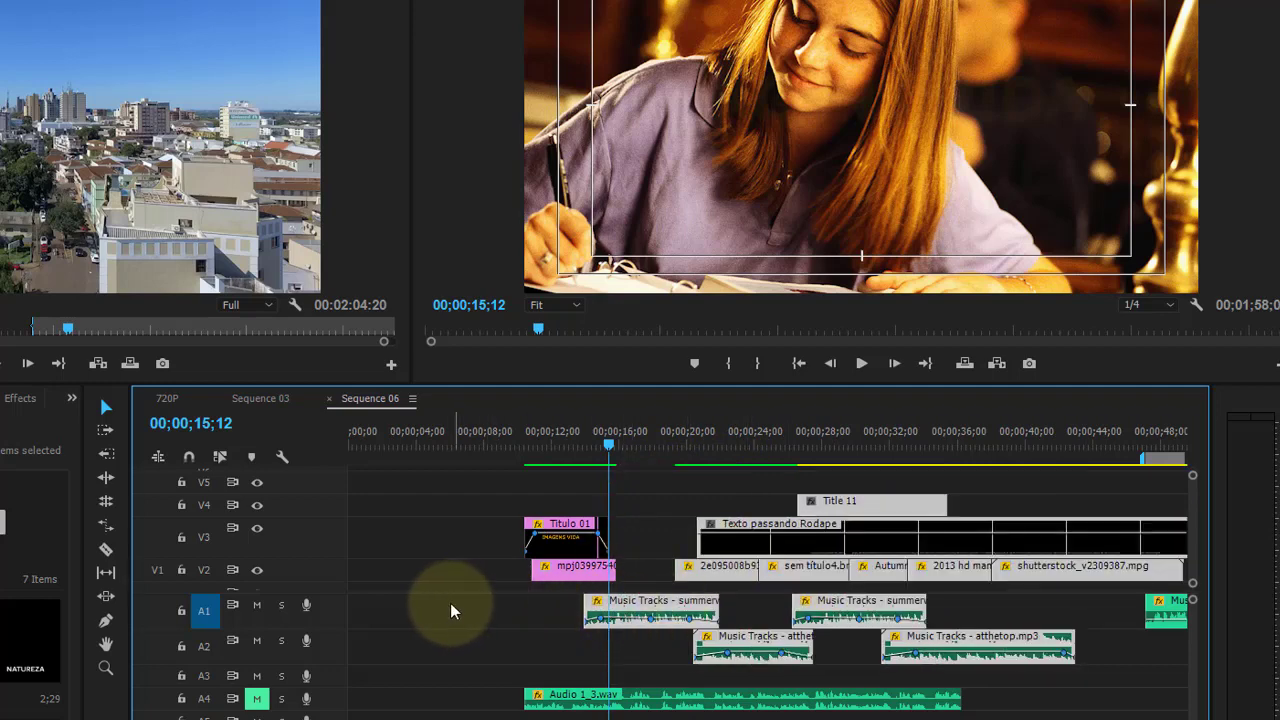
left_click(424, 599)
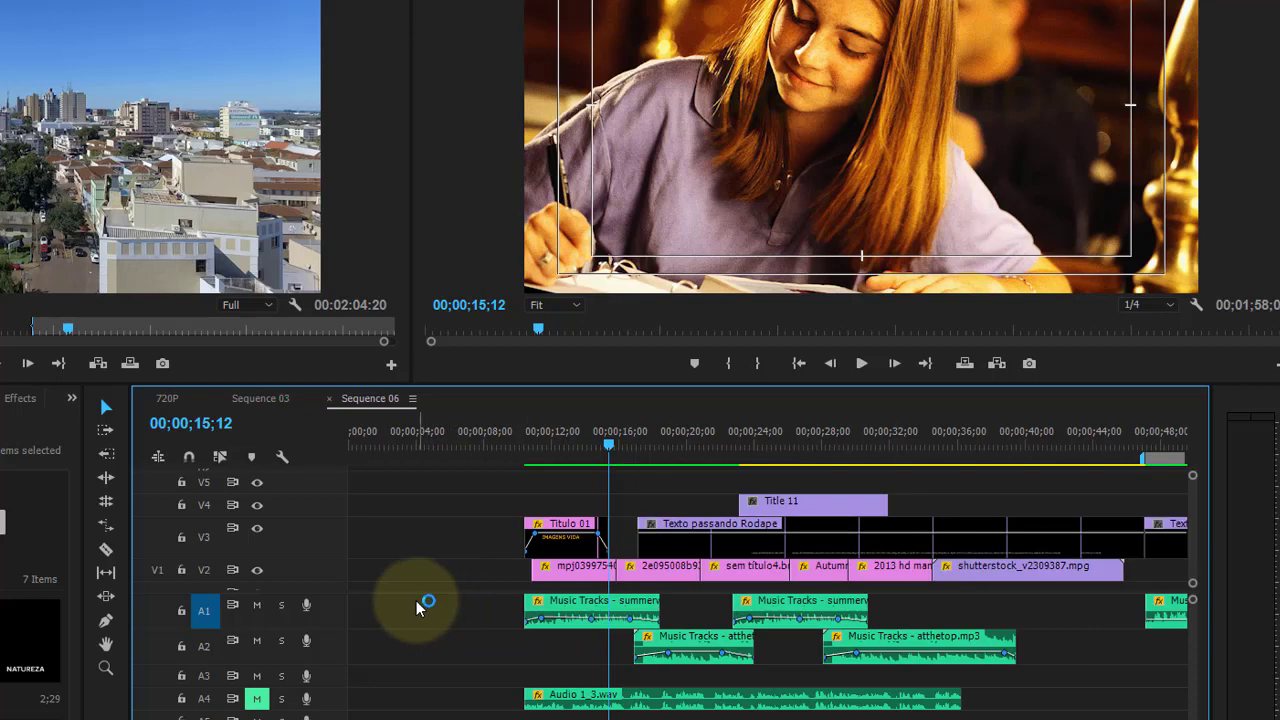
- Zoom the timeline back in and select the empty V3 gap after Titulo 01
key("=")
key("minus")
key("minus")
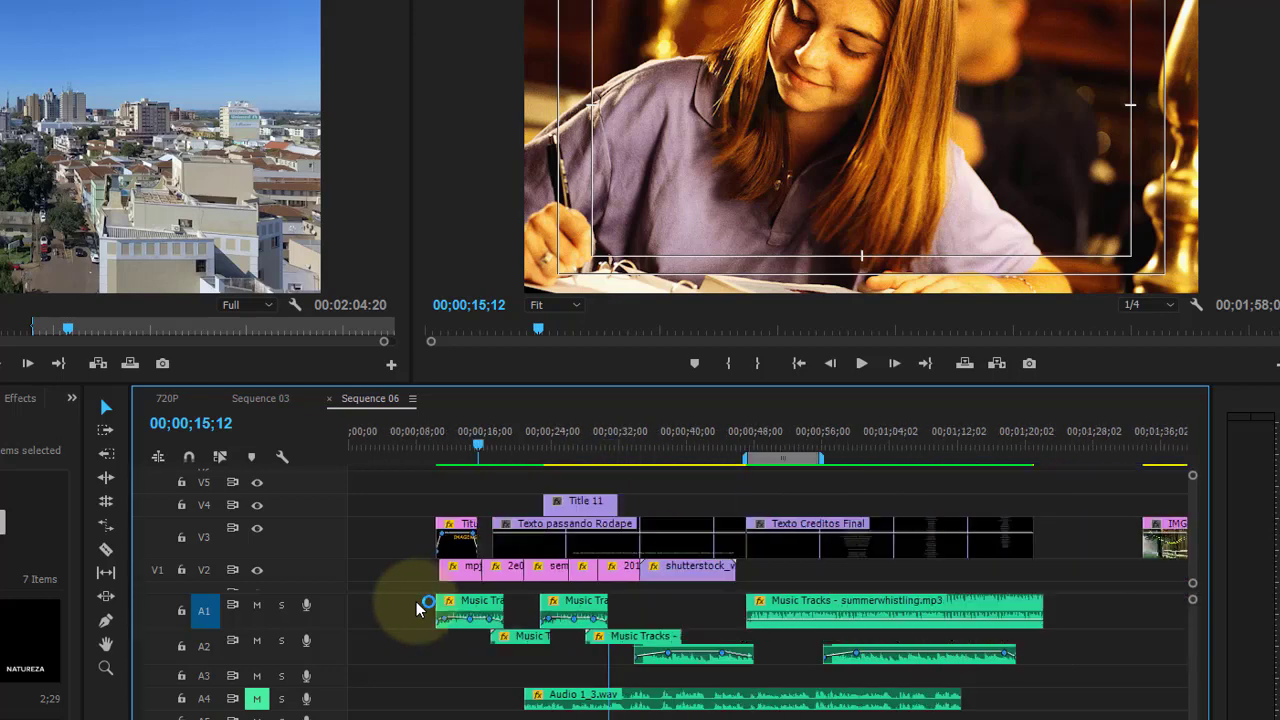
key("equal")
key("equal")
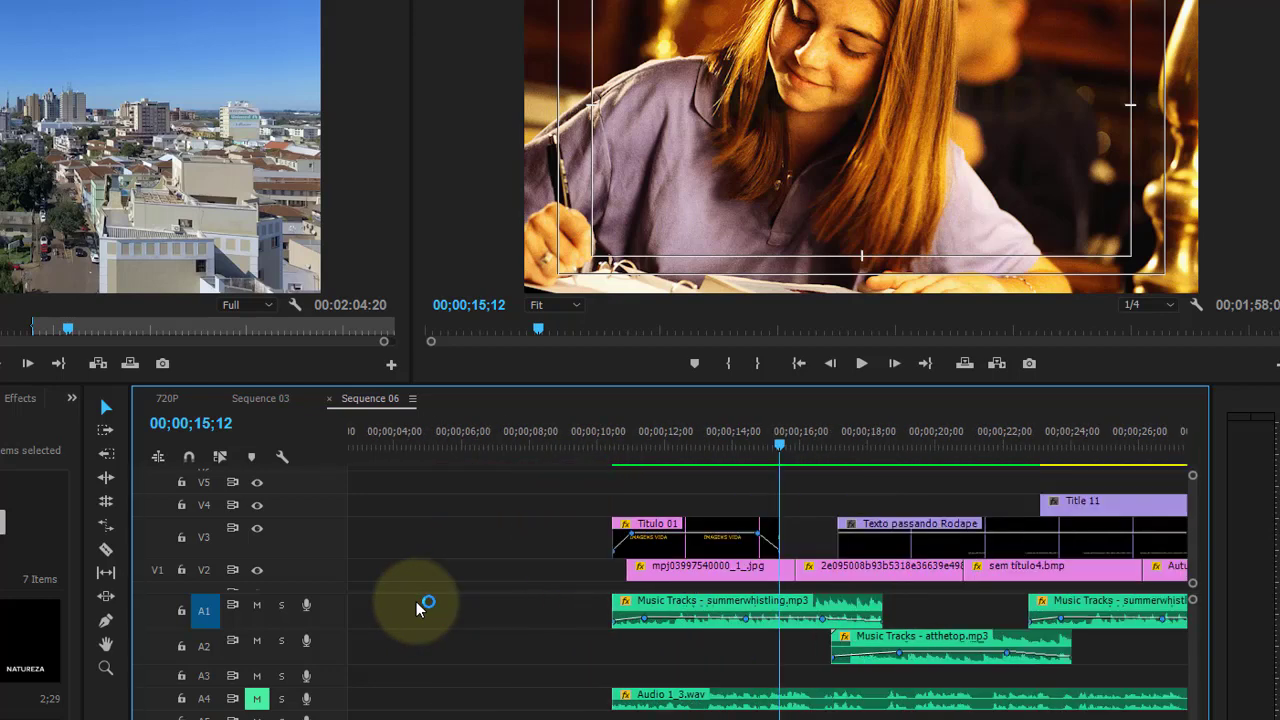
key("equal")
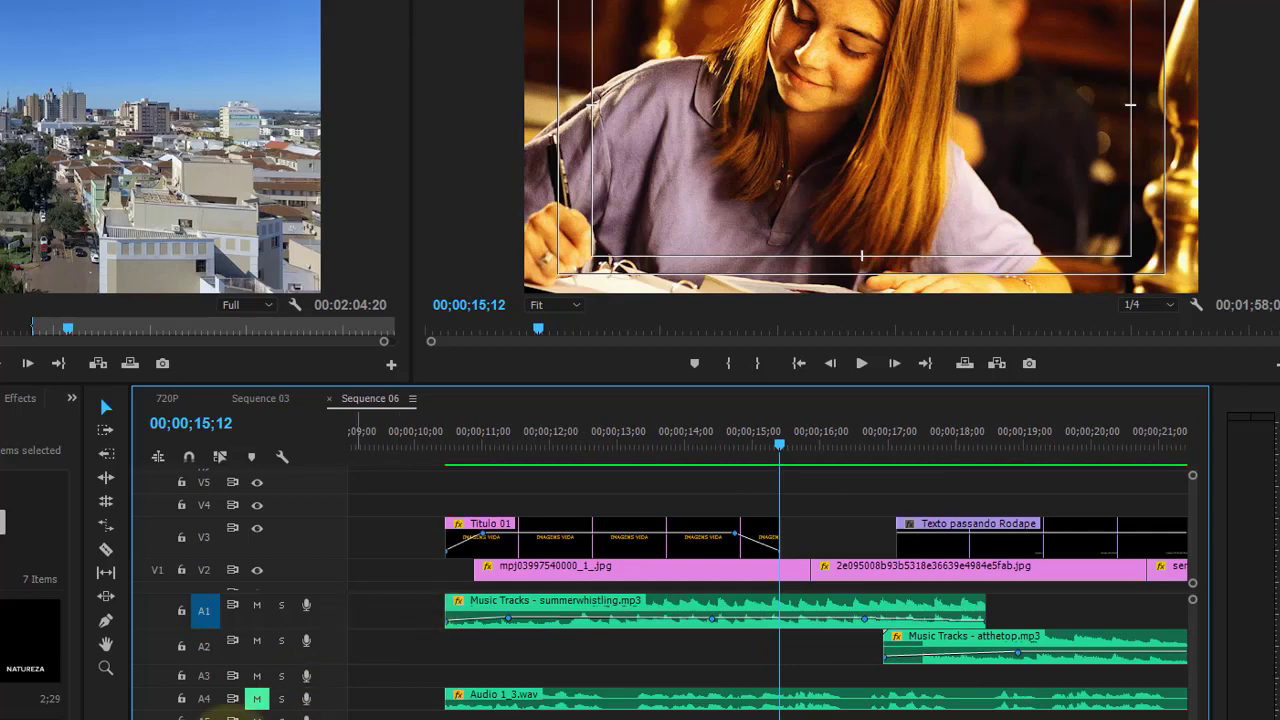
scroll(768, 573, "right", 3)
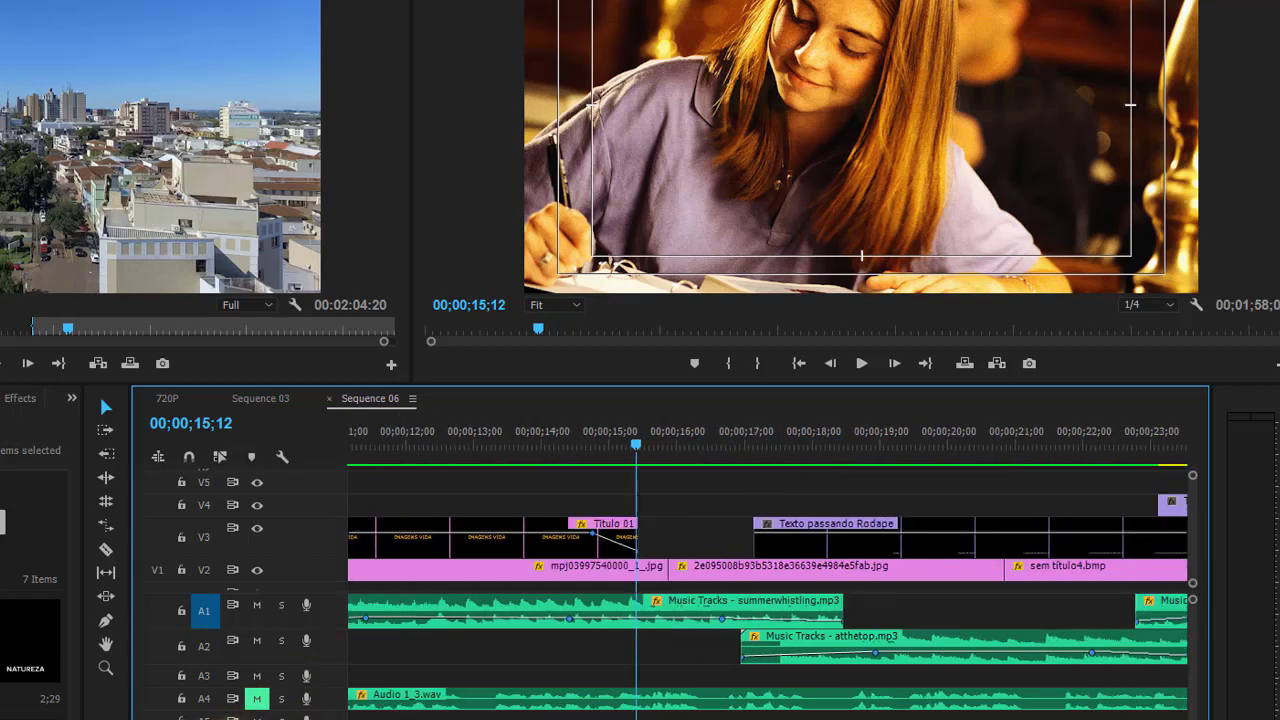
left_click(715, 521)
key("minus")
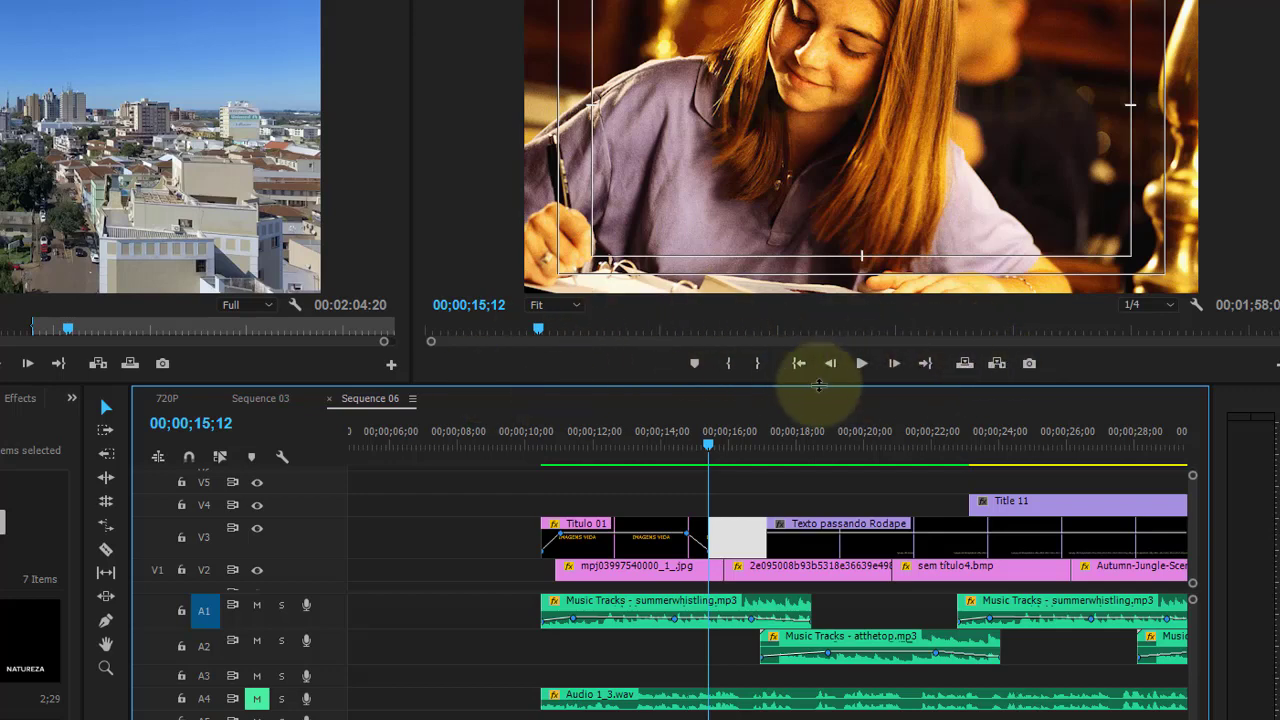
left_click(1276, 363)
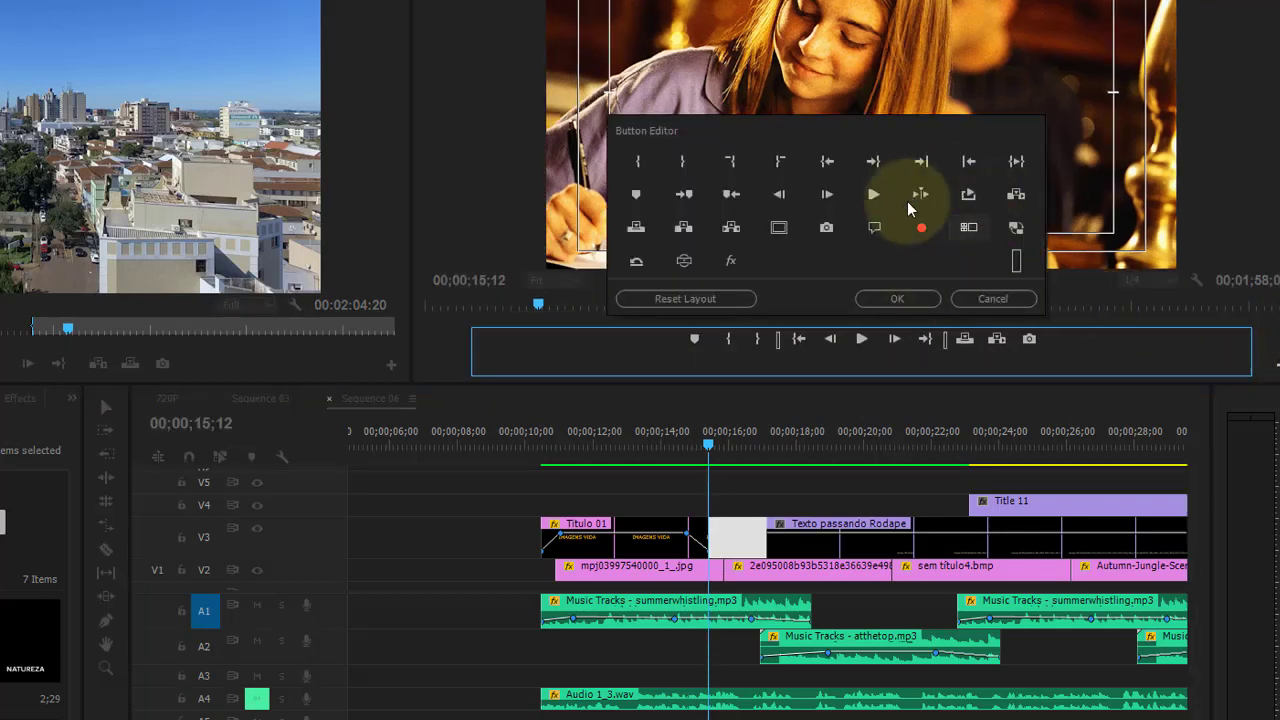
left_click(998, 298)
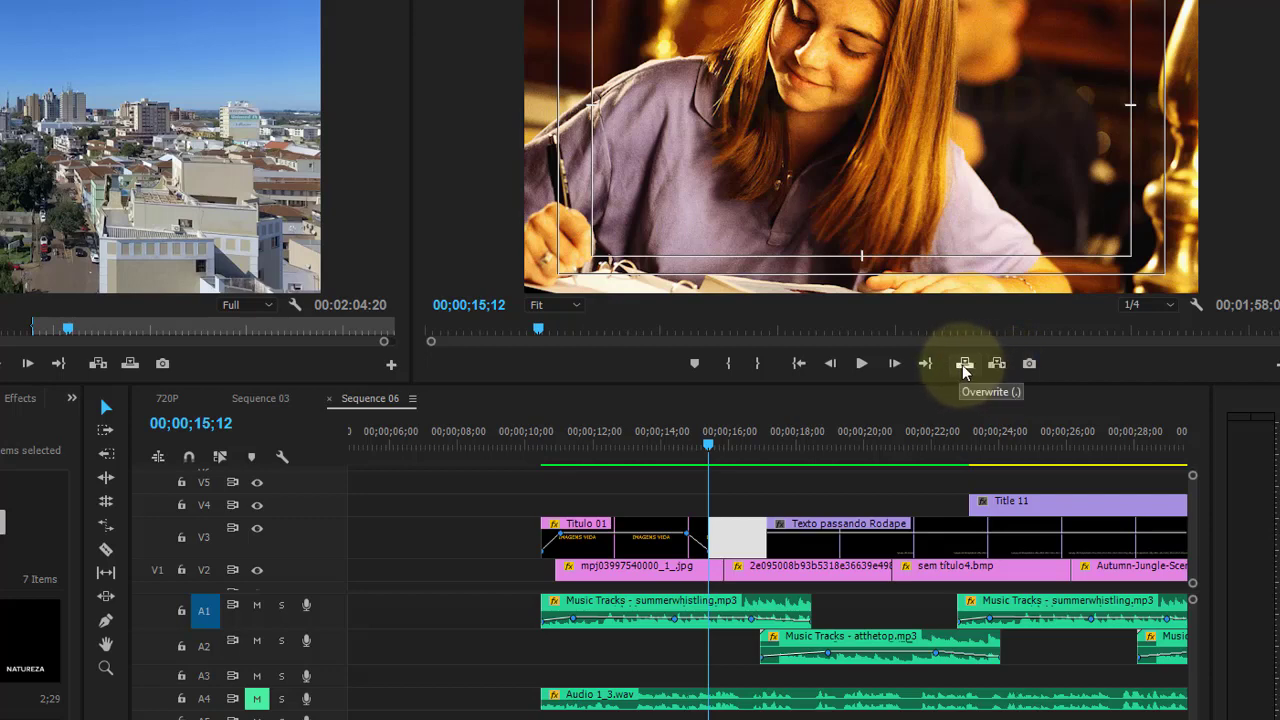
- Select the empty V2 gap and load DJI_0003 2.MP4 from the Videos bin as the source
left_click(420, 571)
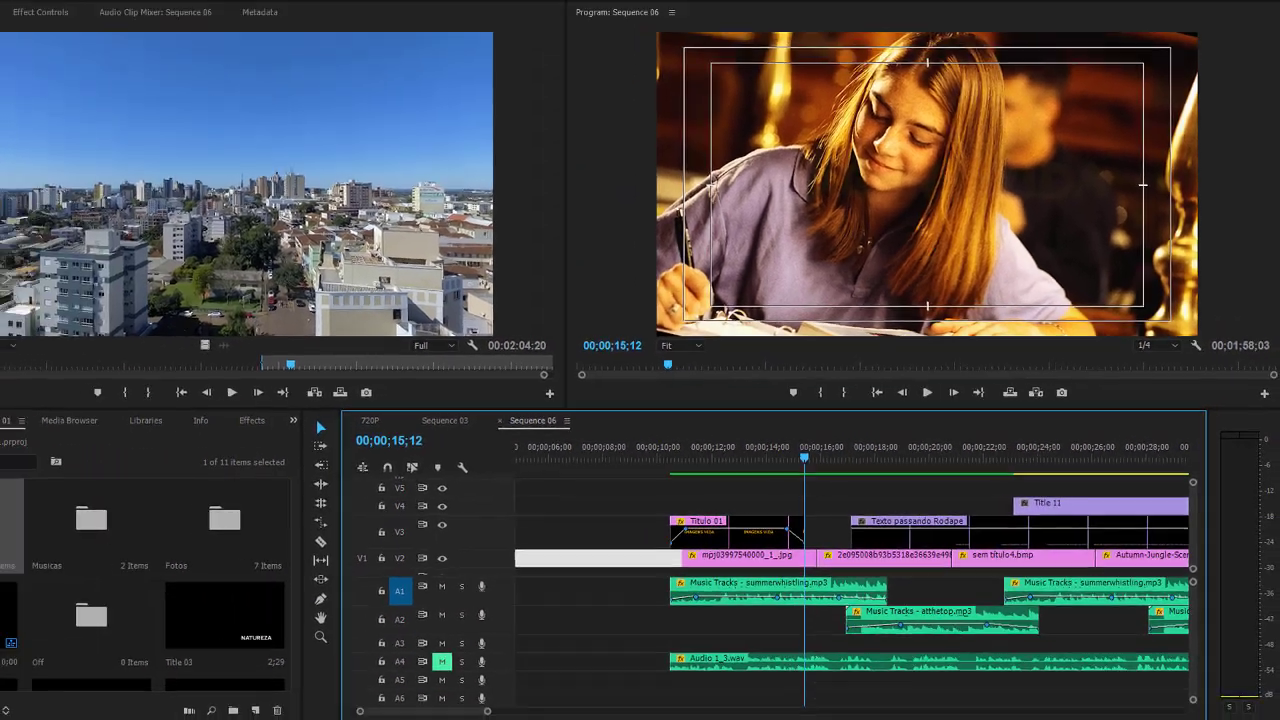
left_click(62, 525)
double_click(64, 527)
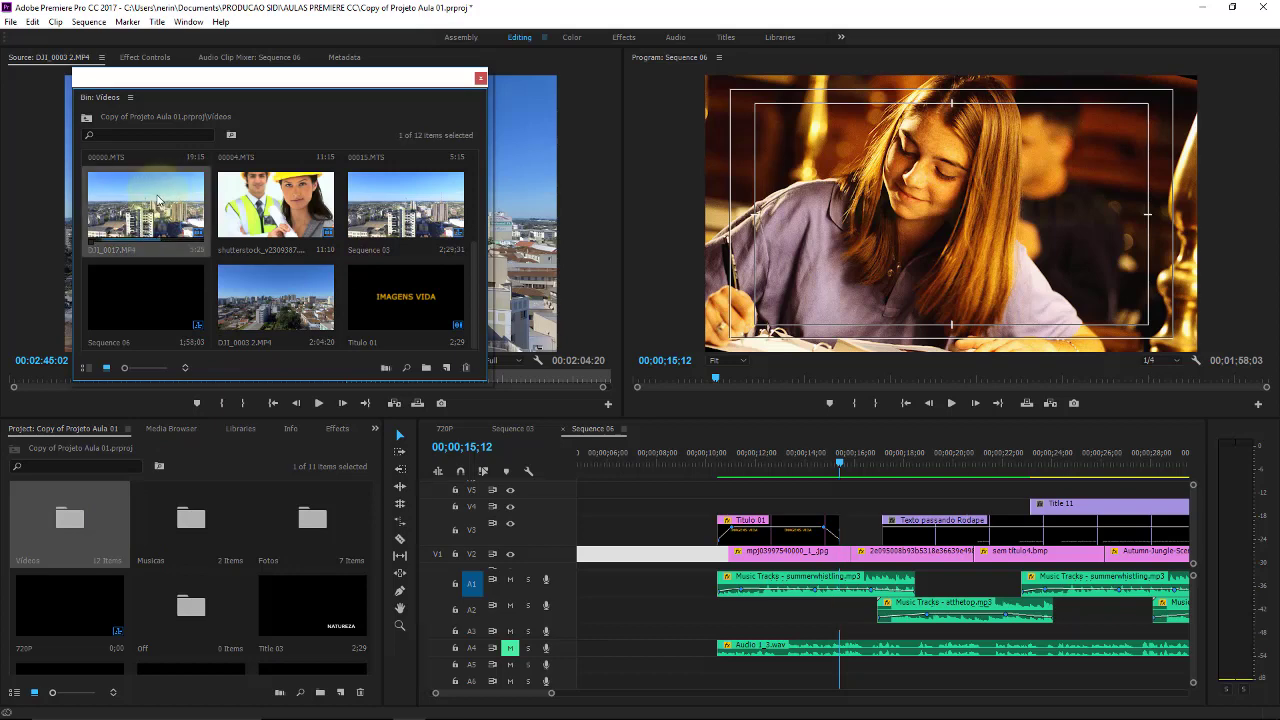
left_click(250, 300)
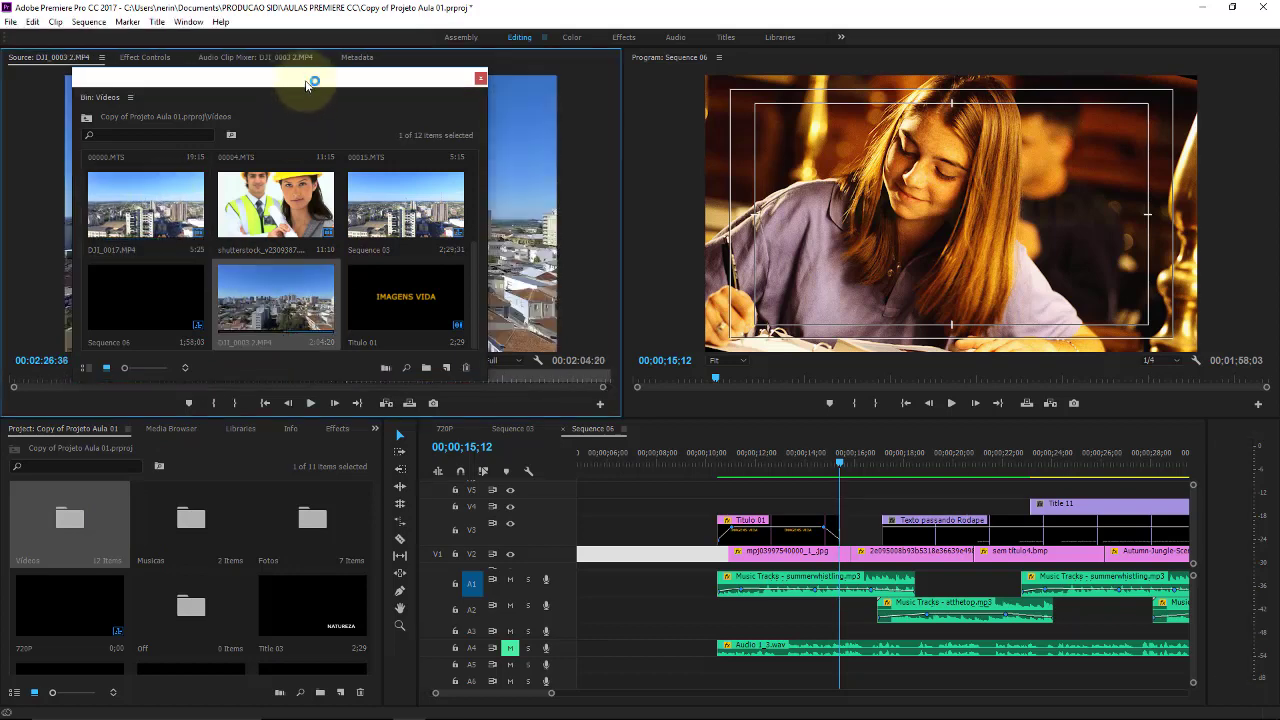
left_click_drag(307, 84, 295, 504)
left_click(341, 380)
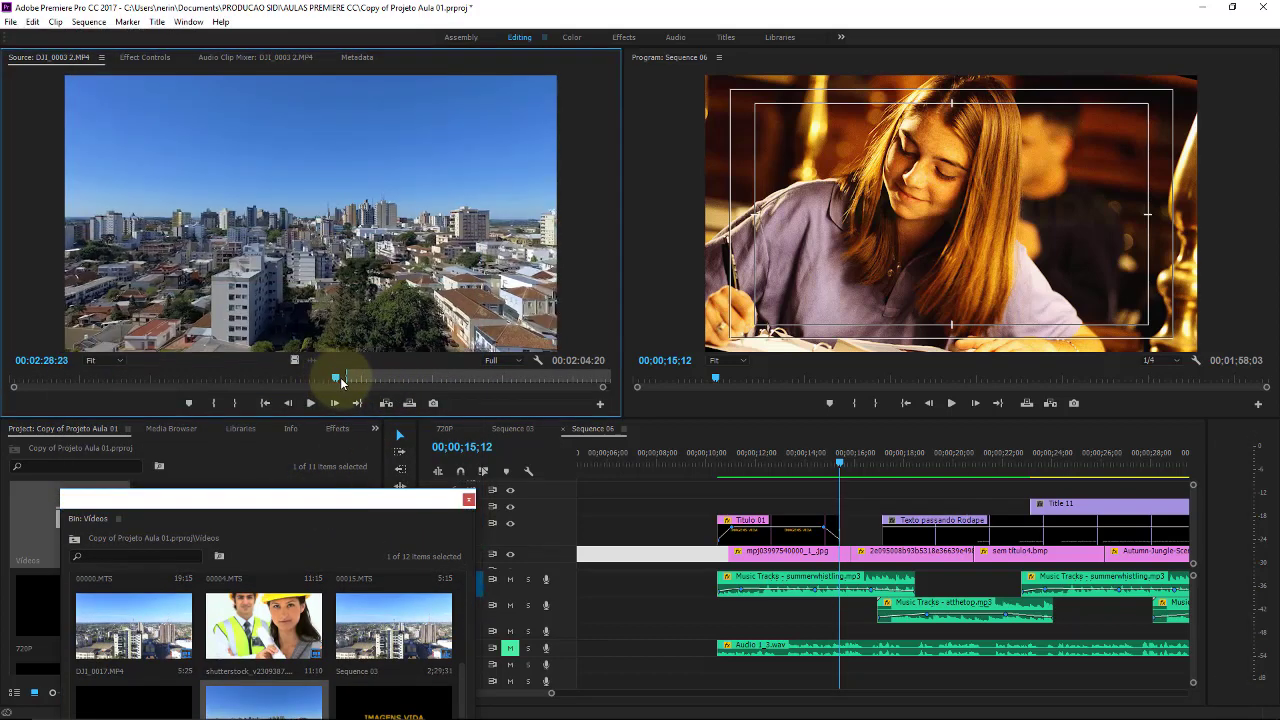
- Mark a 00:00:03:02 in-to-out range on the aerial clip and close the Videos bin
left_click_drag(341, 380, 377, 380)
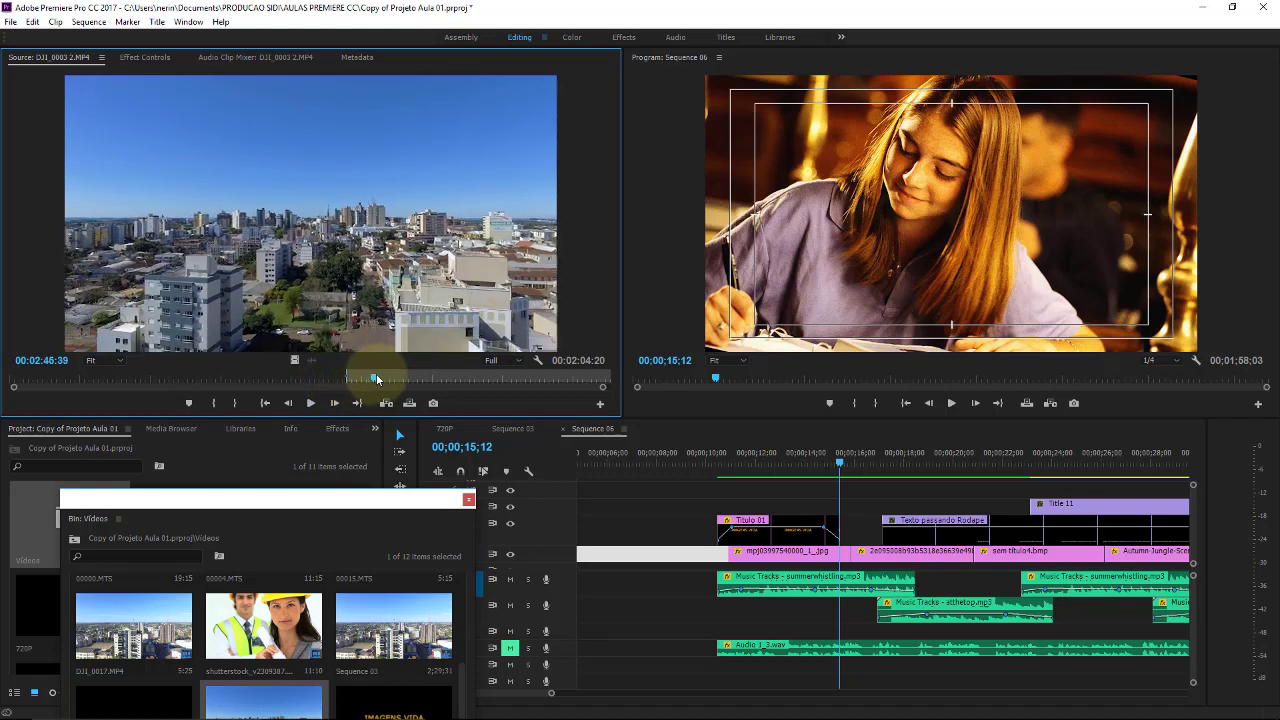
left_click(243, 402)
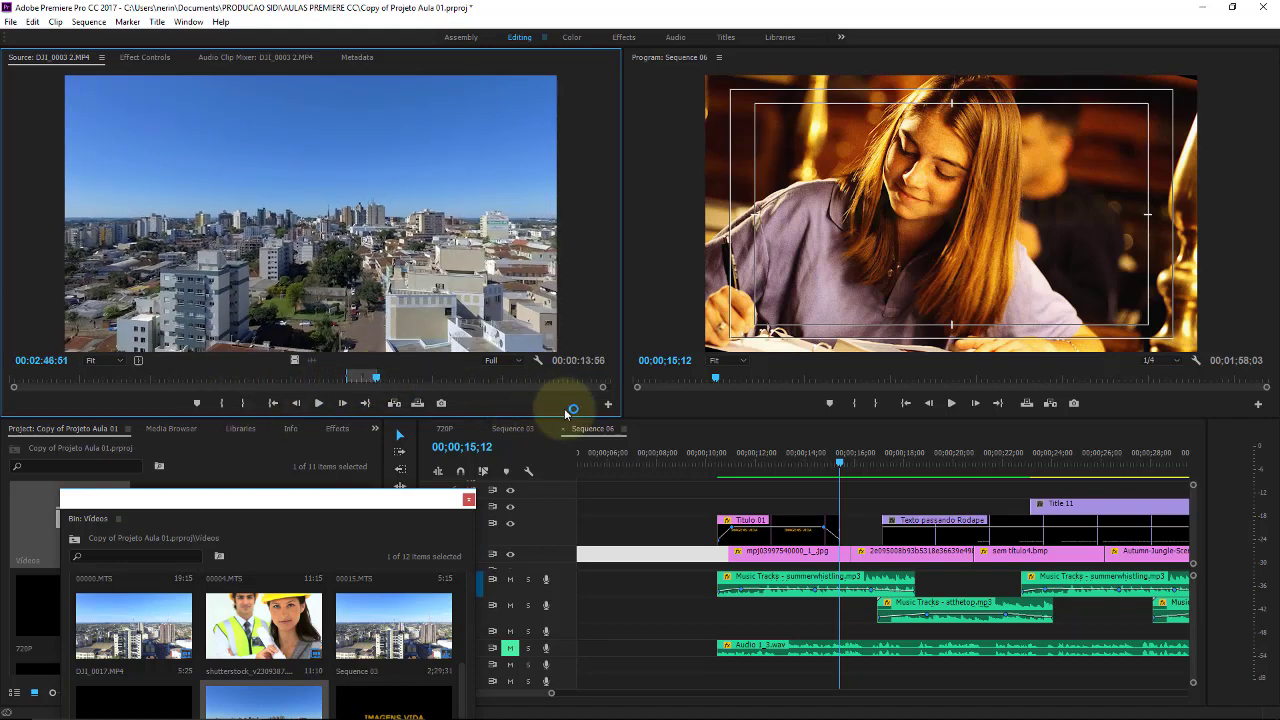
left_click_drag(377, 381, 361, 380)
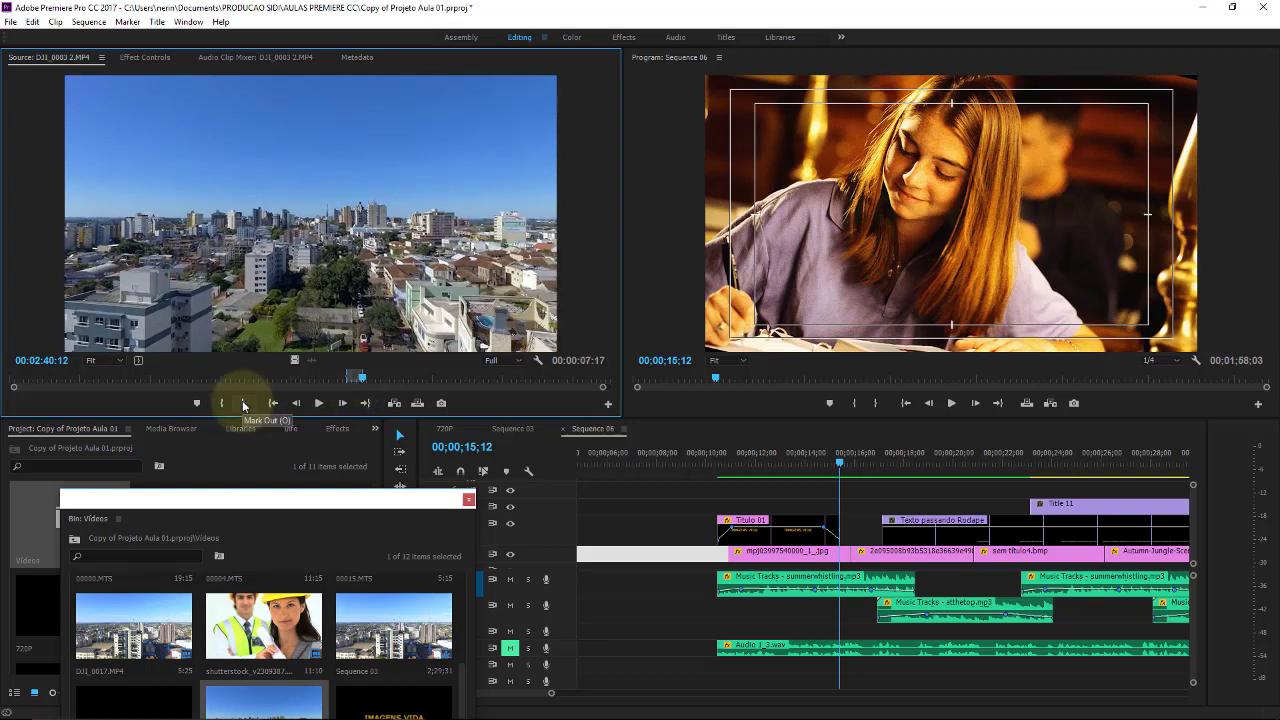
left_click_drag(362, 378, 354, 376)
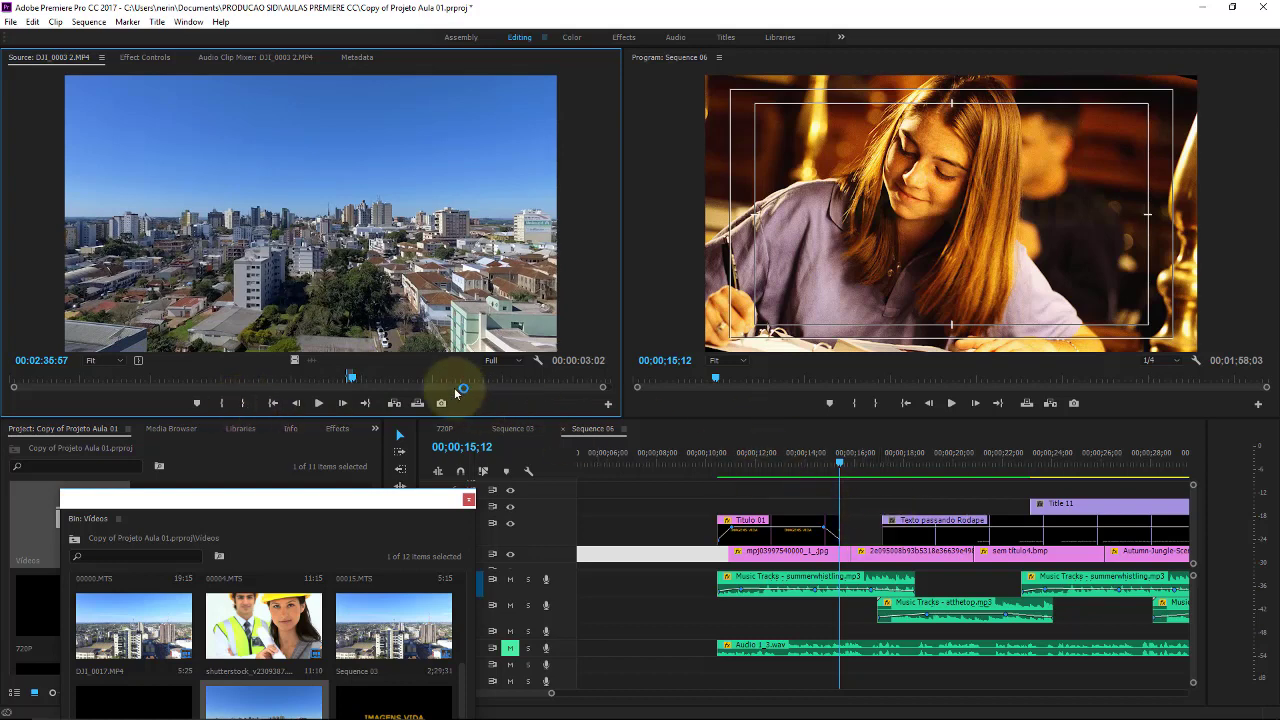
left_click(468, 499)
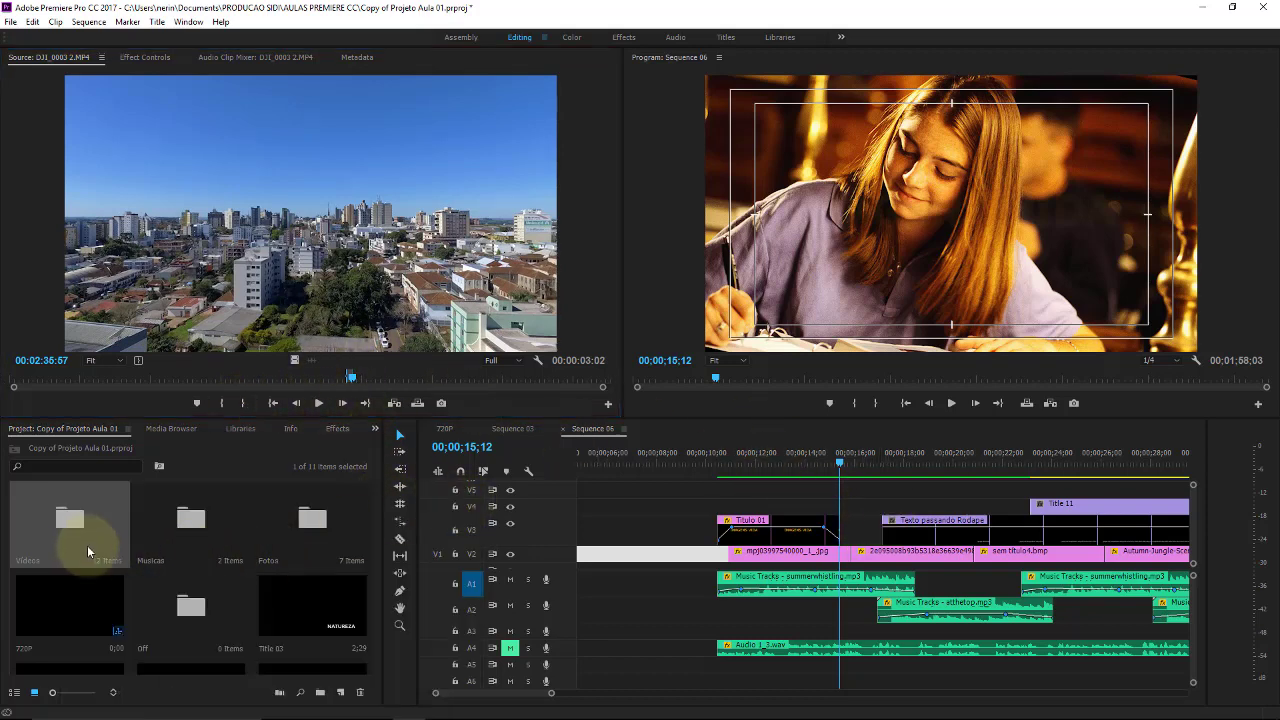
- Reopen the Videos bin and move the playhead to about 00;00;15;26
double_click(64, 530)
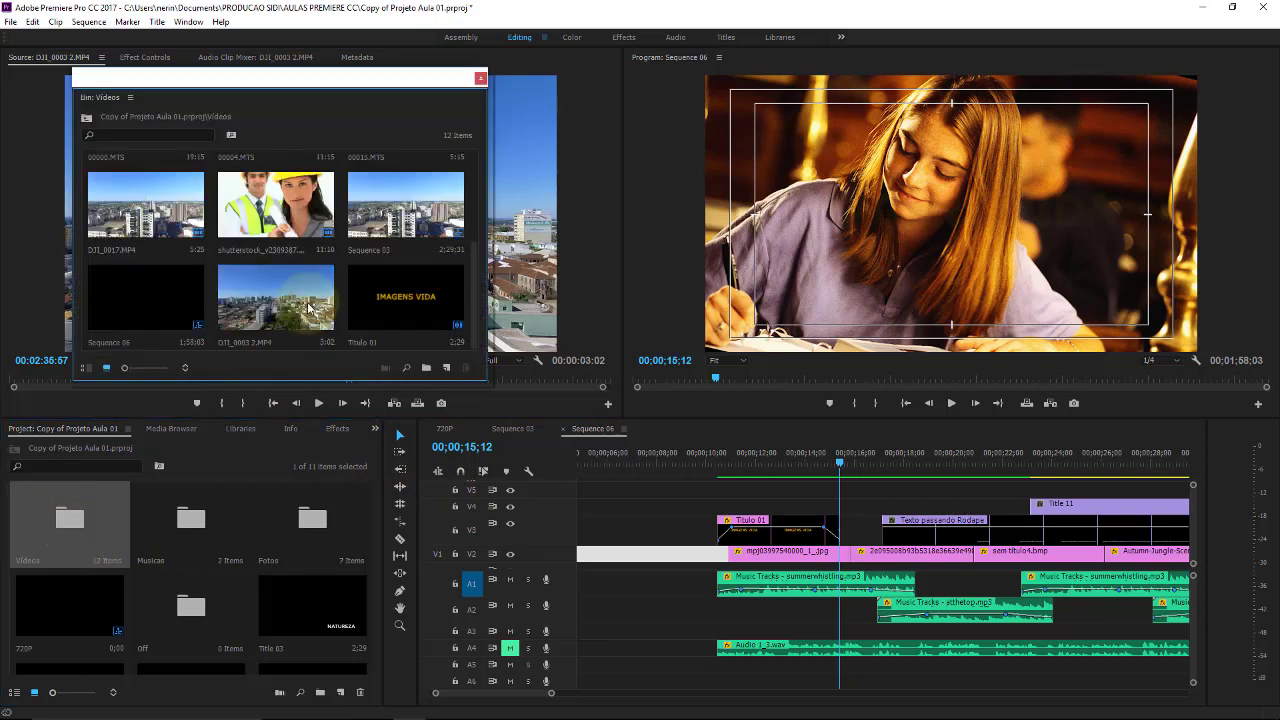
mouse_move(395, 110)
left_mouse_down()
mouse_move(397, 68)
mouse_move(449, 458)
mouse_move(404, 446)
left_mouse_up()
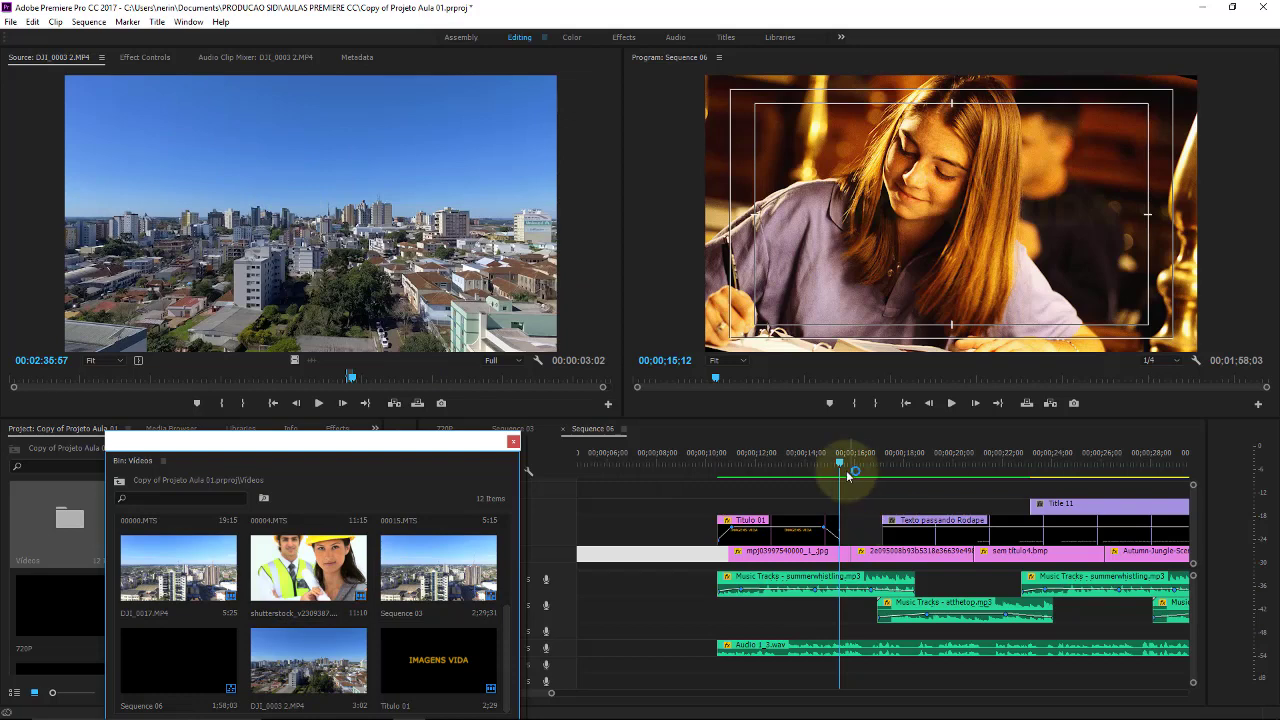
left_click_drag(839, 462, 850, 463)
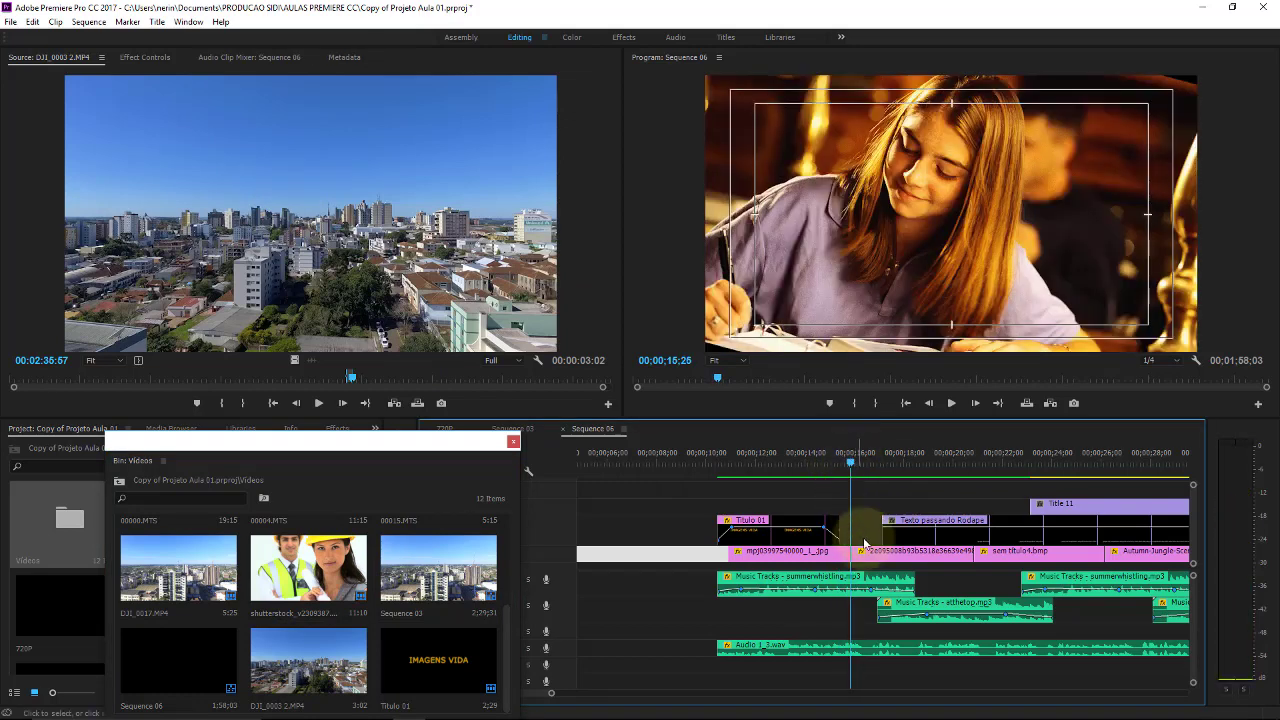
- Extend the mpj image clip on V2 toward the next image and insert the marked aerial clip
left_click(836, 558)
left_click_drag(834, 558, 864, 558)
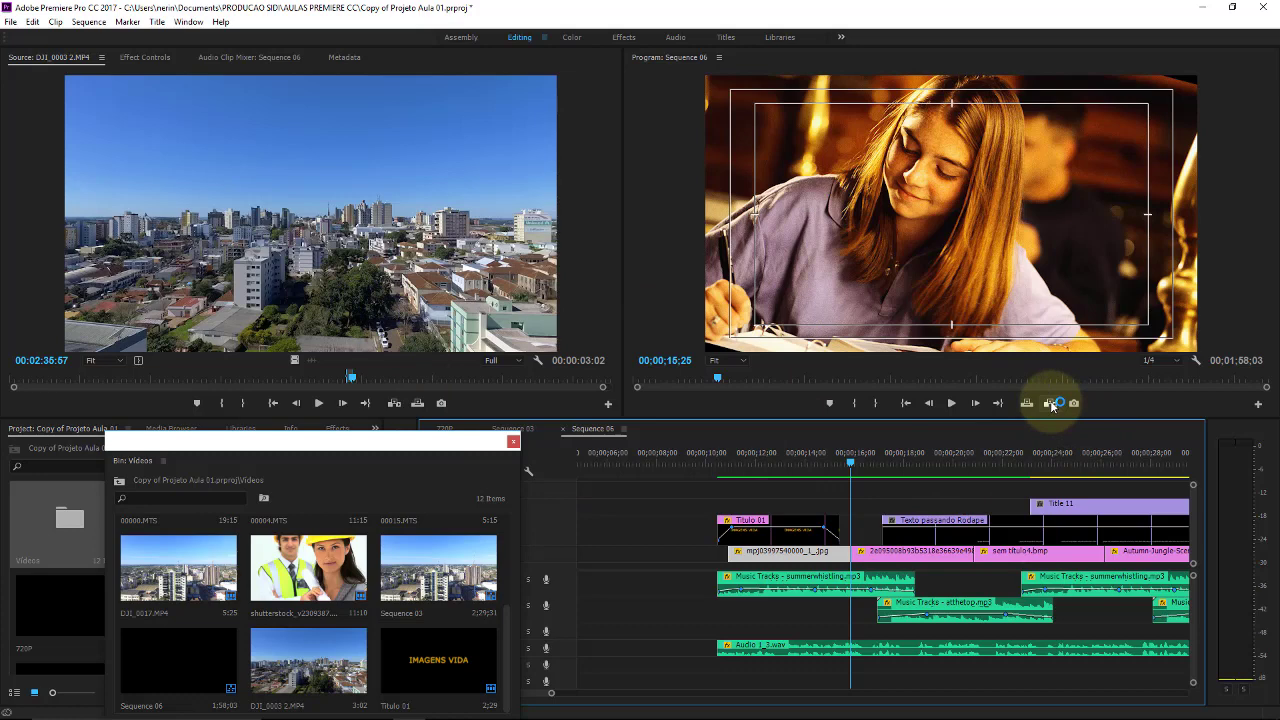
left_click(1052, 405)
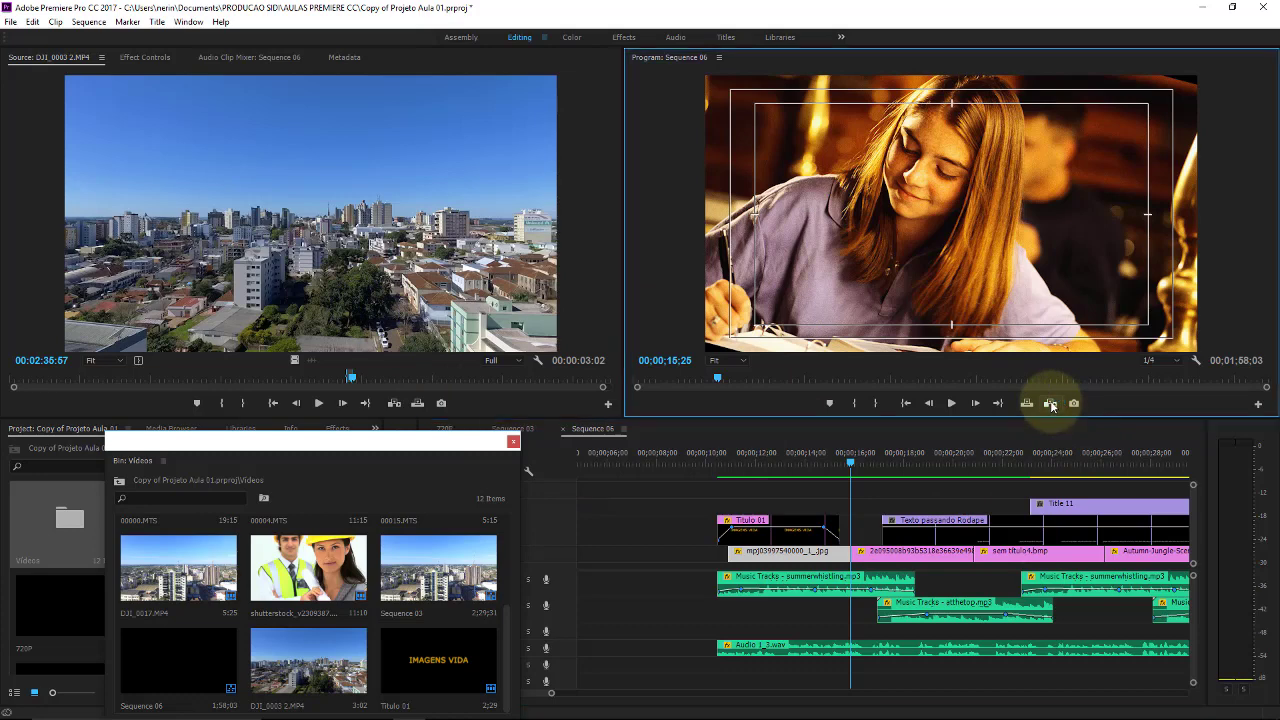
- Close the Bin: Videos window and return focus to Sequence 06 and its V3 track header
left_click(513, 442)
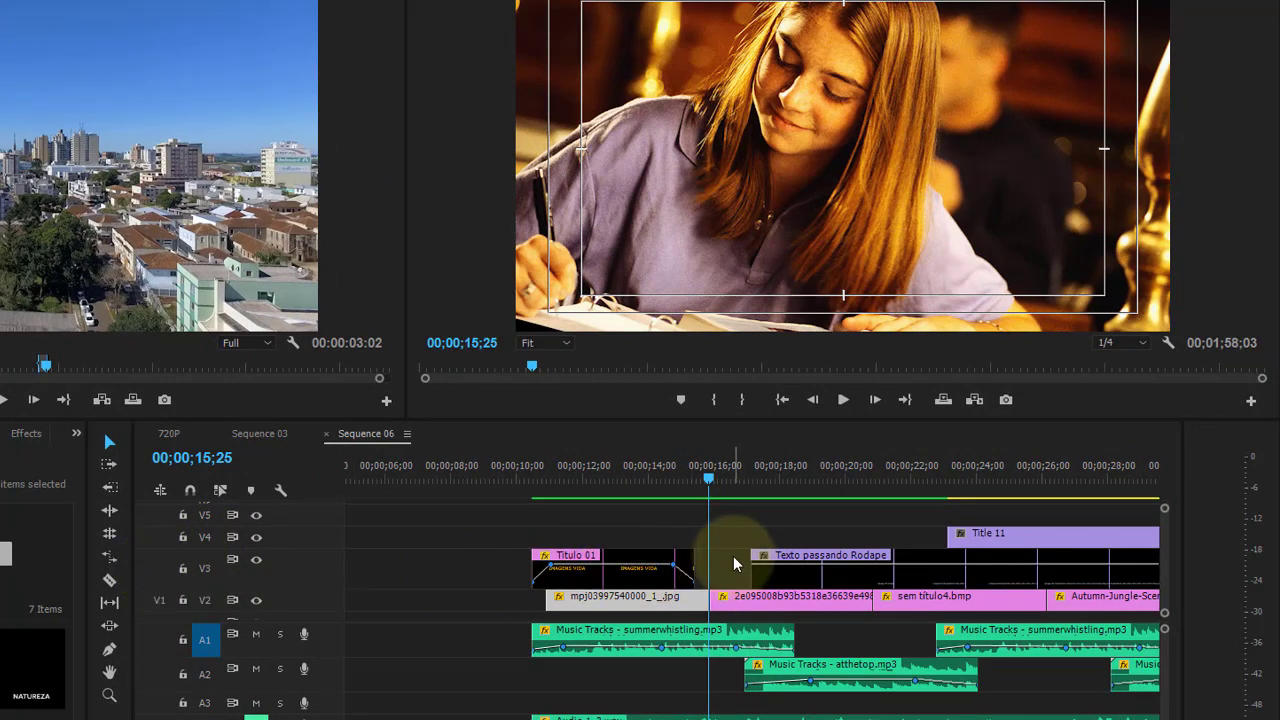
left_click(730, 588)
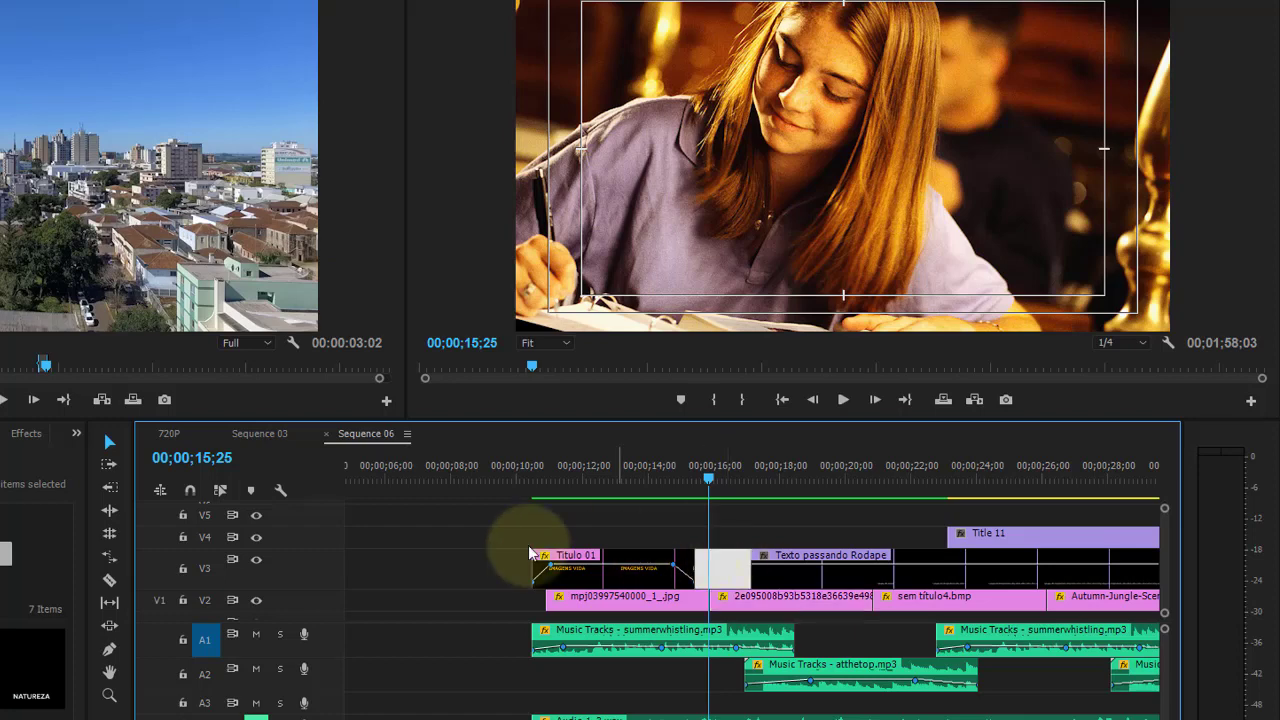
left_click(160, 568)
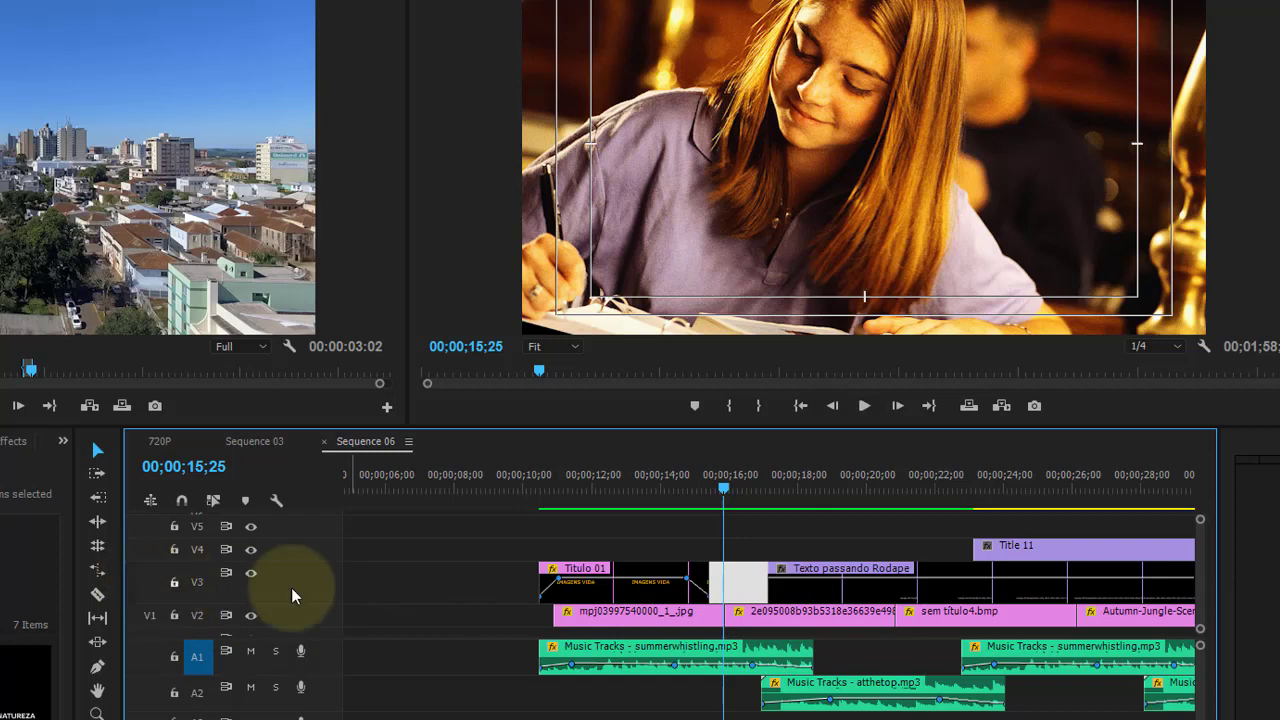
- Patch the source video to V2 and insert DJI_0003 2.MP4 at 00;00;15;25
left_click(158, 617)
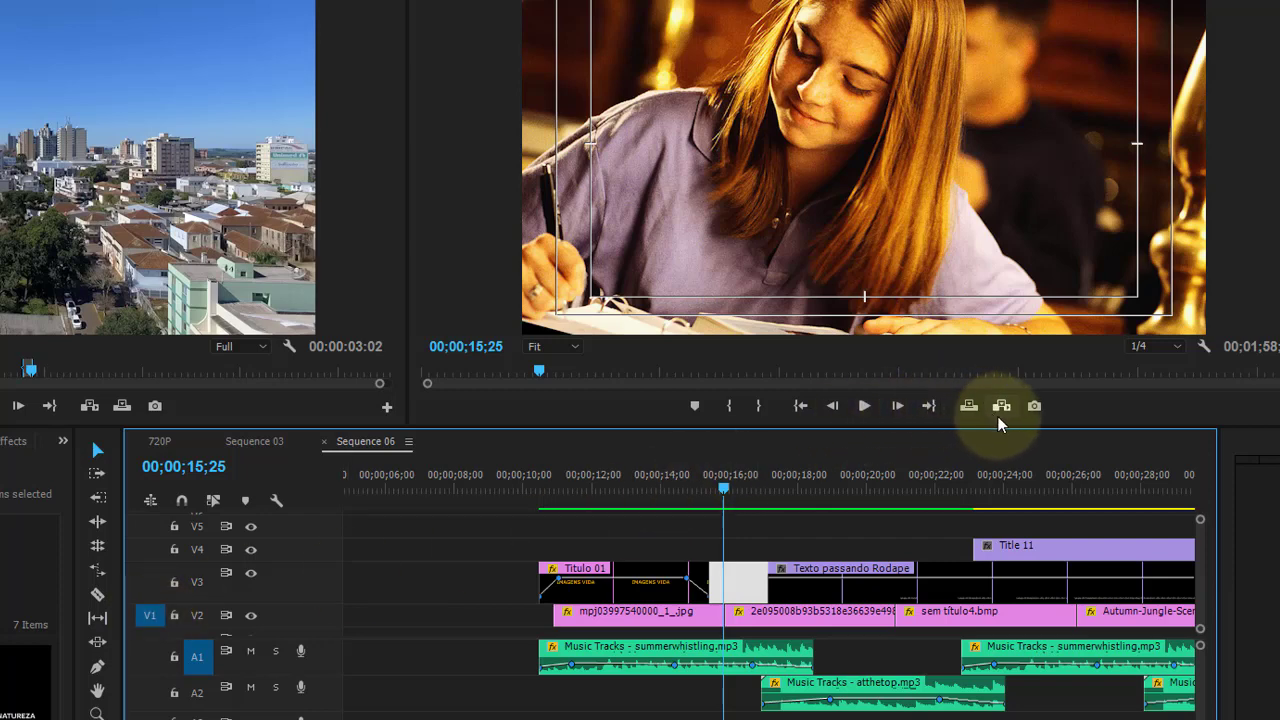
left_click(1001, 406)
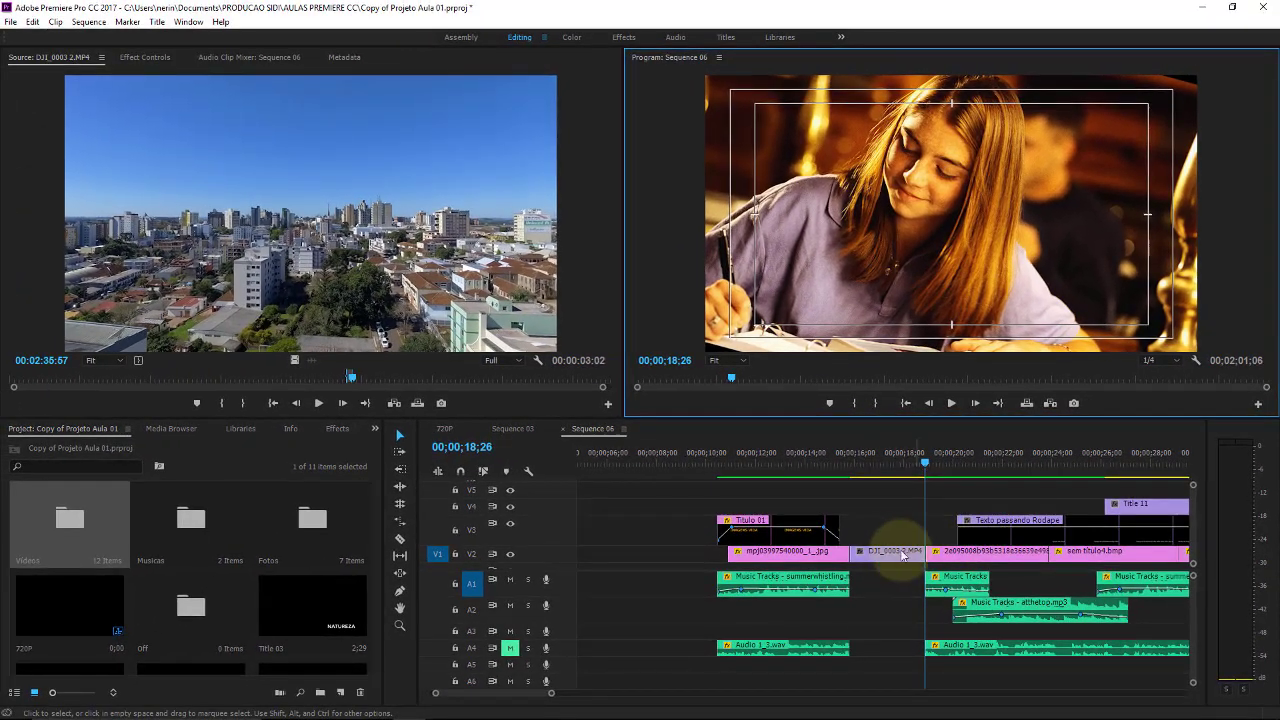
- Undo the DJI_0003 insertion so the mpj image runs straight into 2e095008b again
left_click(862, 557)
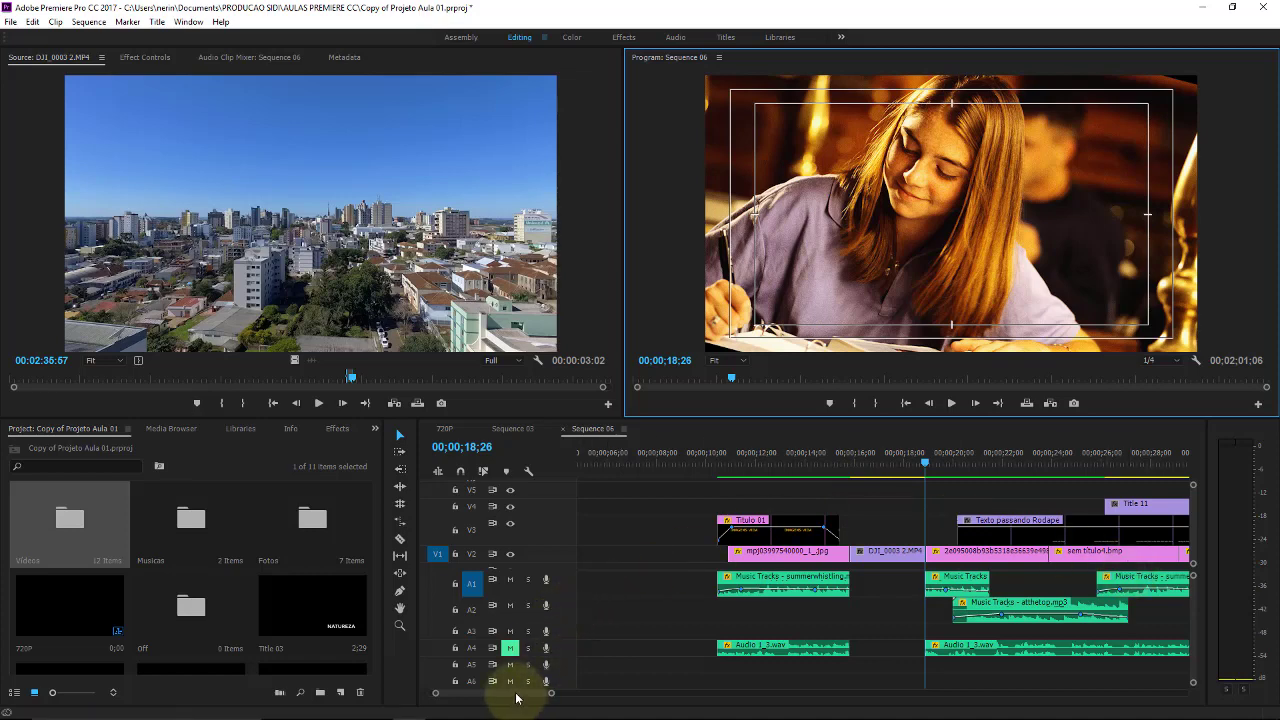
left_click_drag(516, 697, 531, 697)
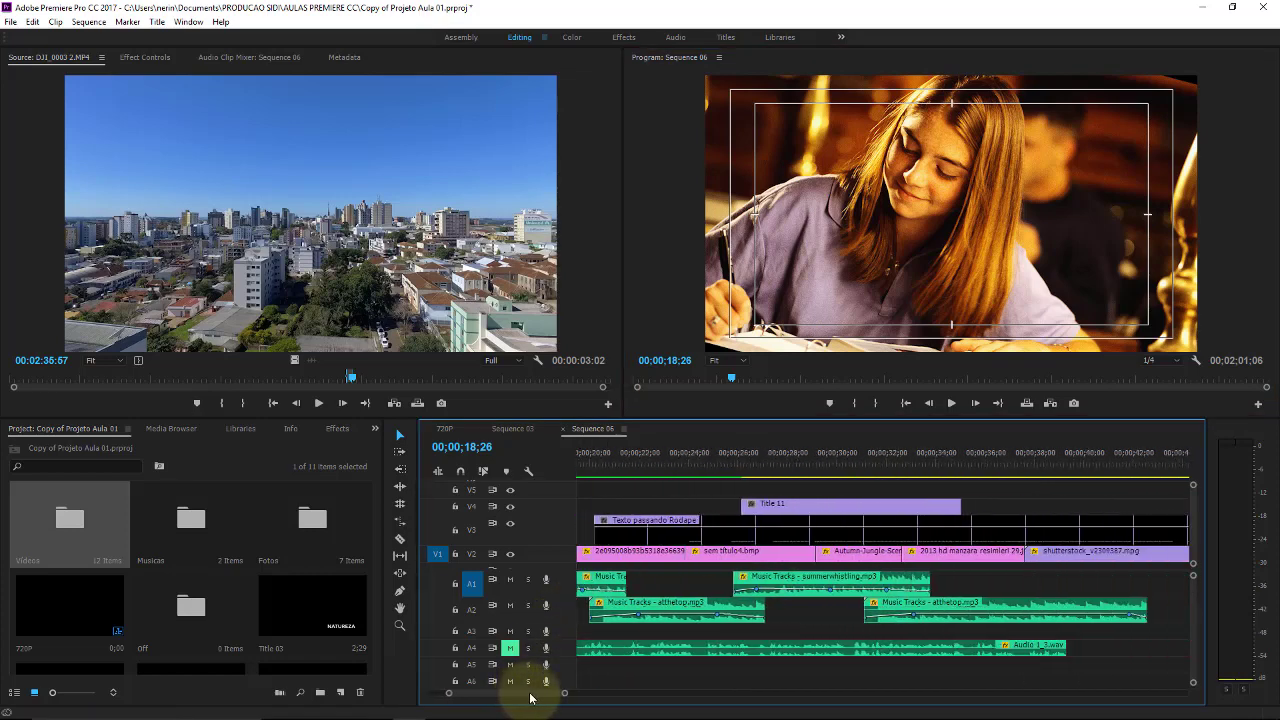
scroll(531, 697, "up", 5)
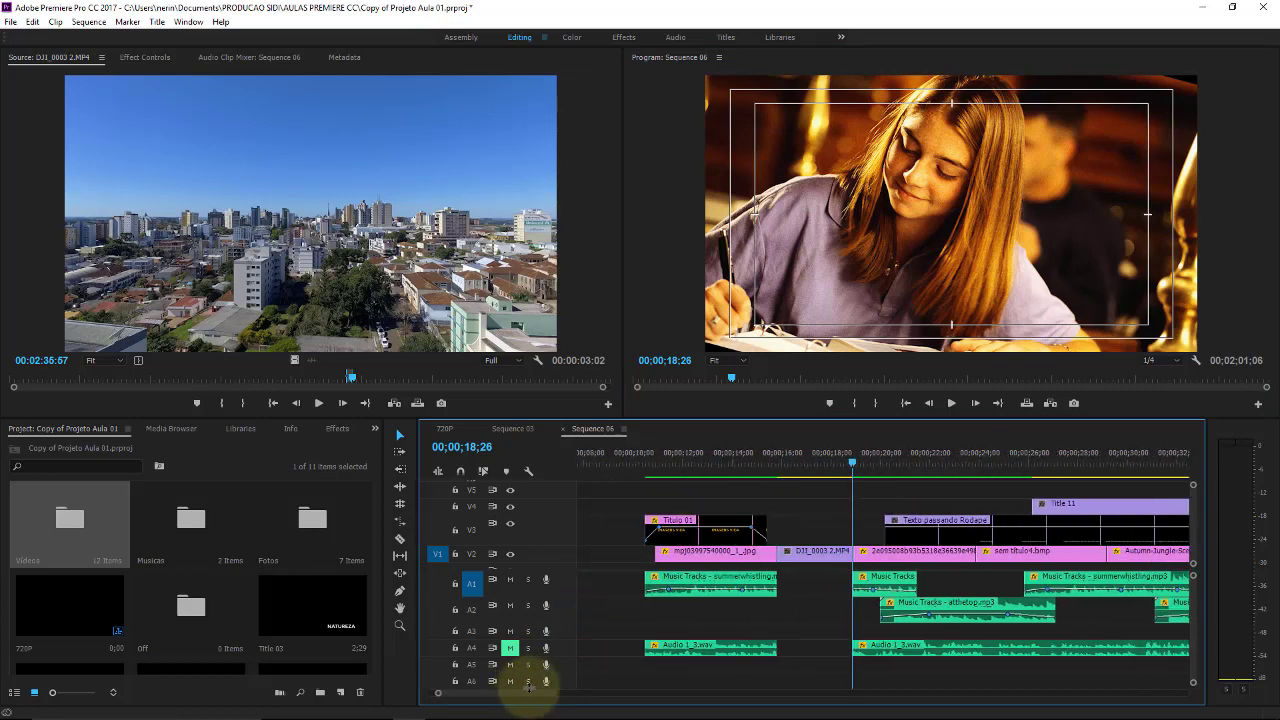
key("ctrl+z")
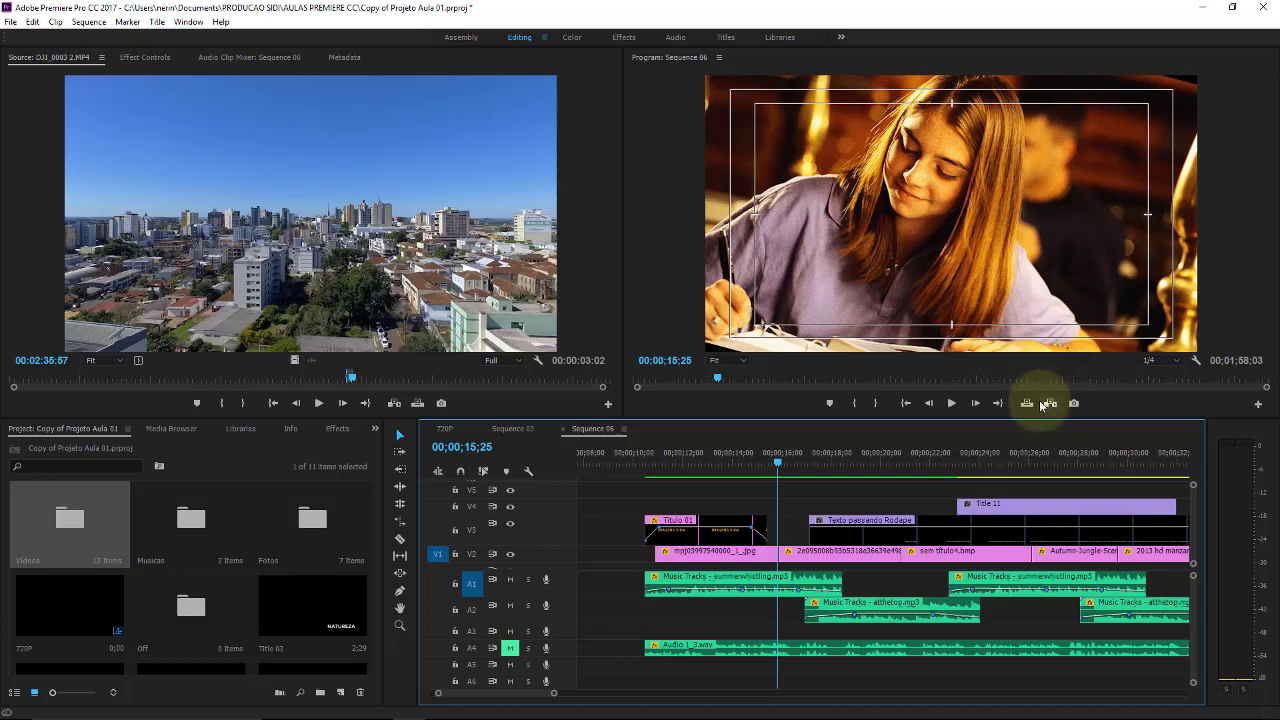
- Overwrite DJI_0003 2.MP4 onto V2 at 15;25 and play back the result
left_click(1025, 405)
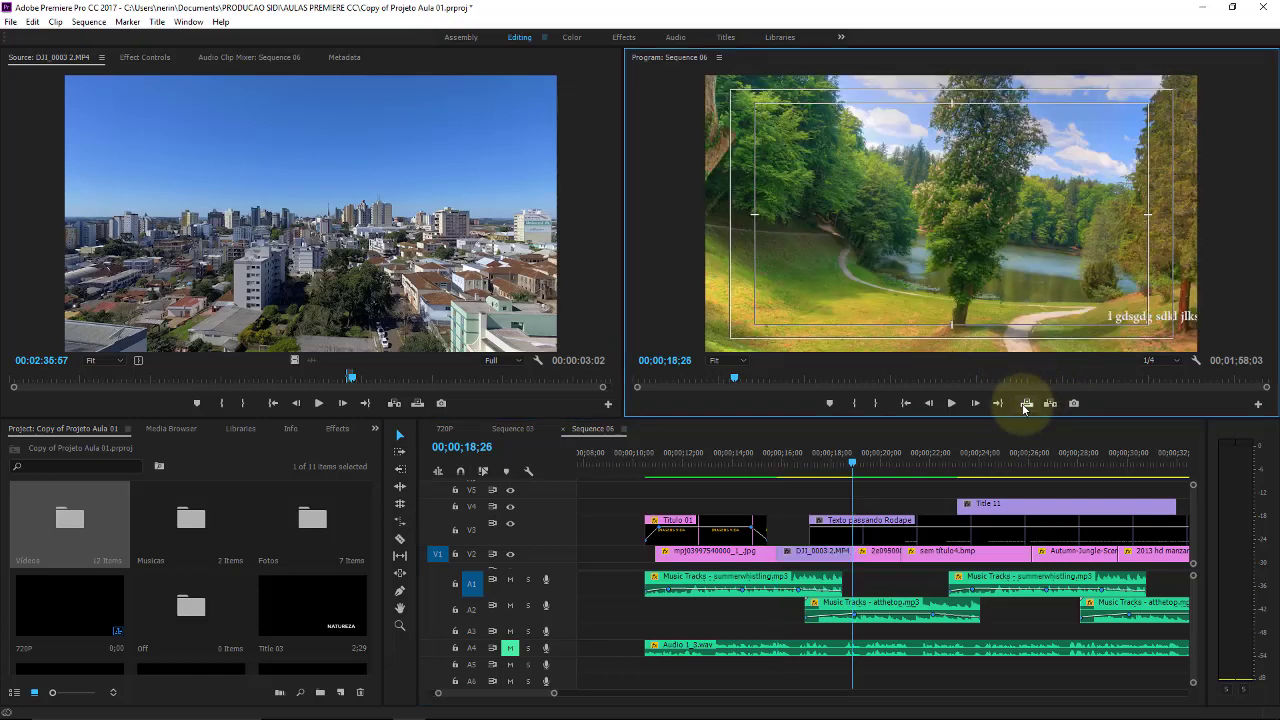
left_click(773, 465)
key("space")
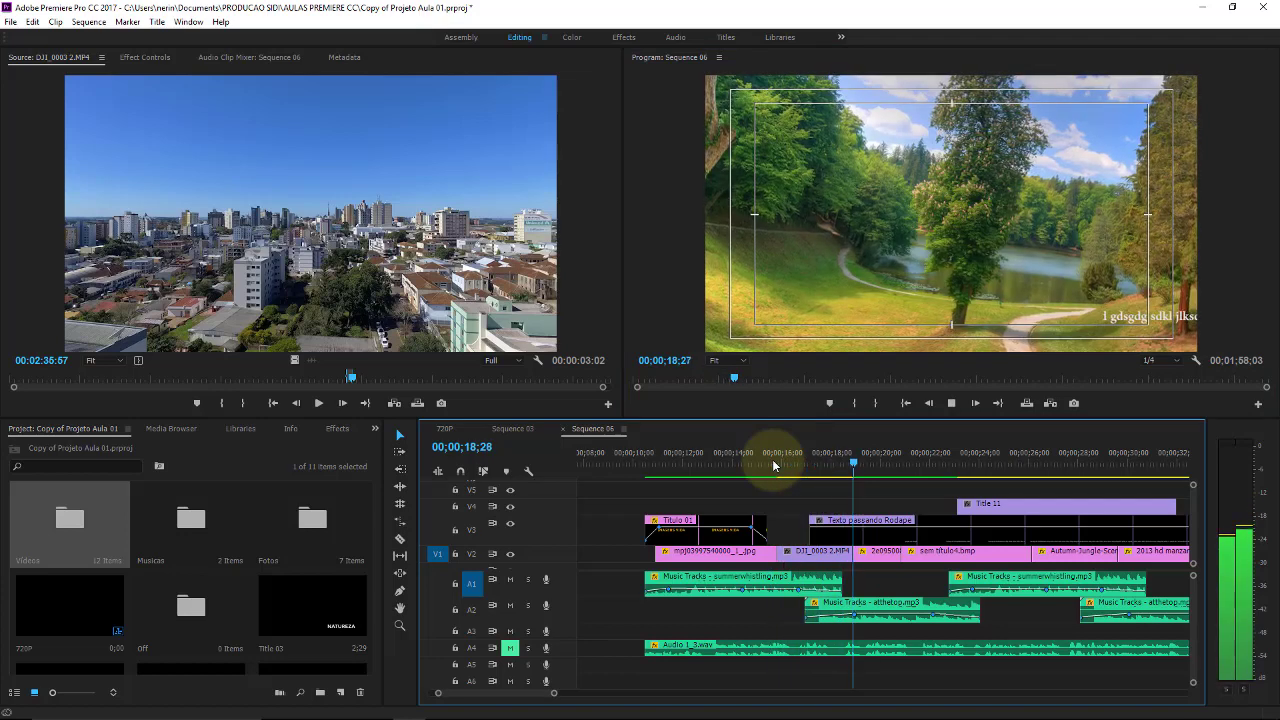
key("space")
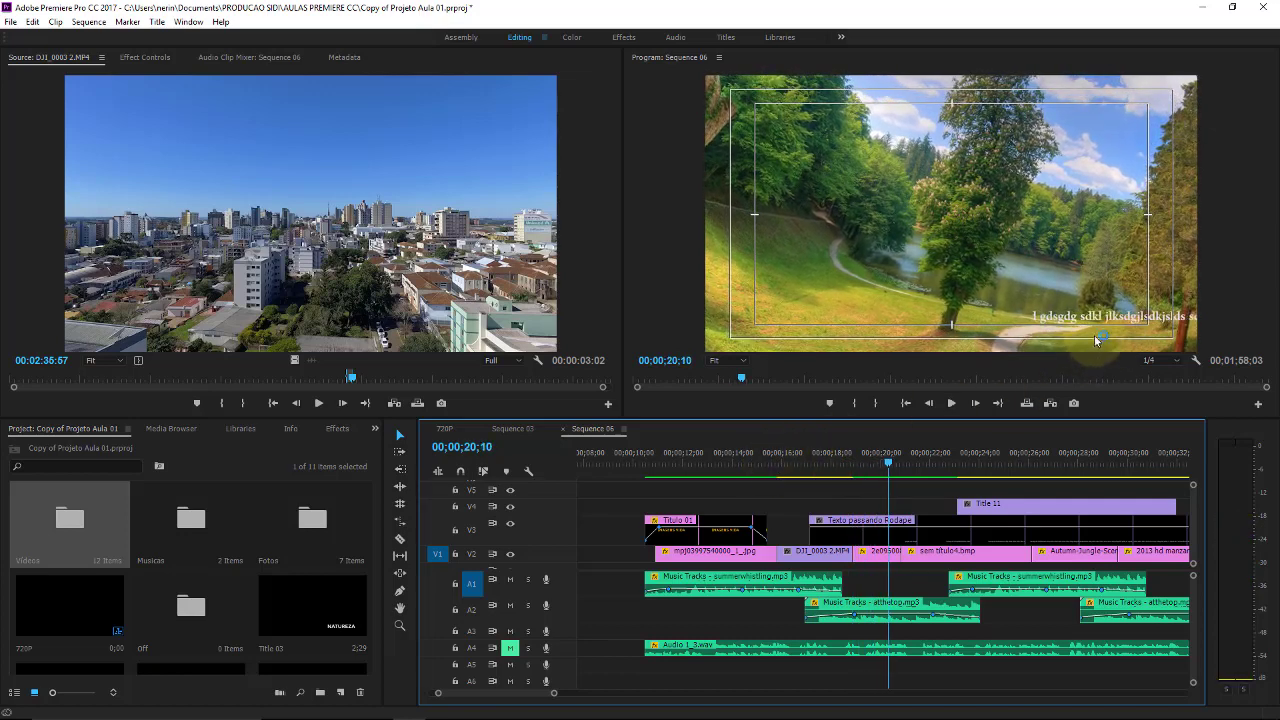
- Replay the drone clip's start, cue the playhead to 16;15 and save the project
left_click(803, 456)
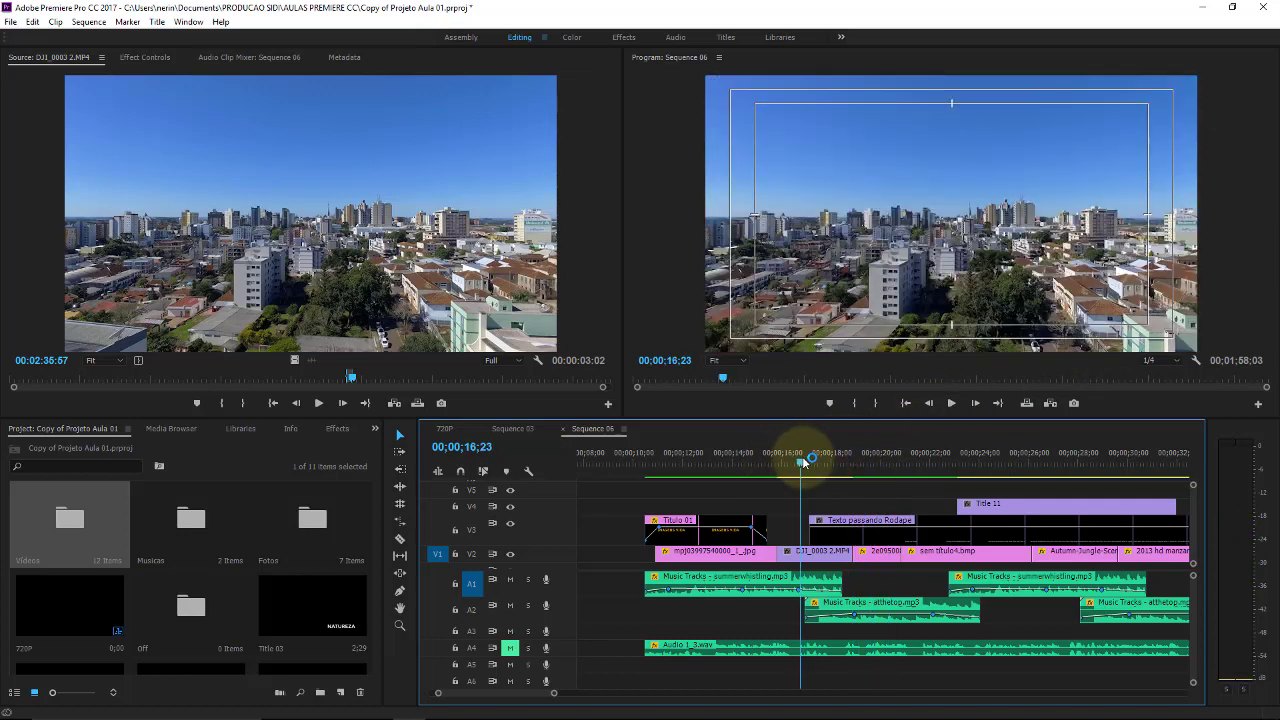
key("space")
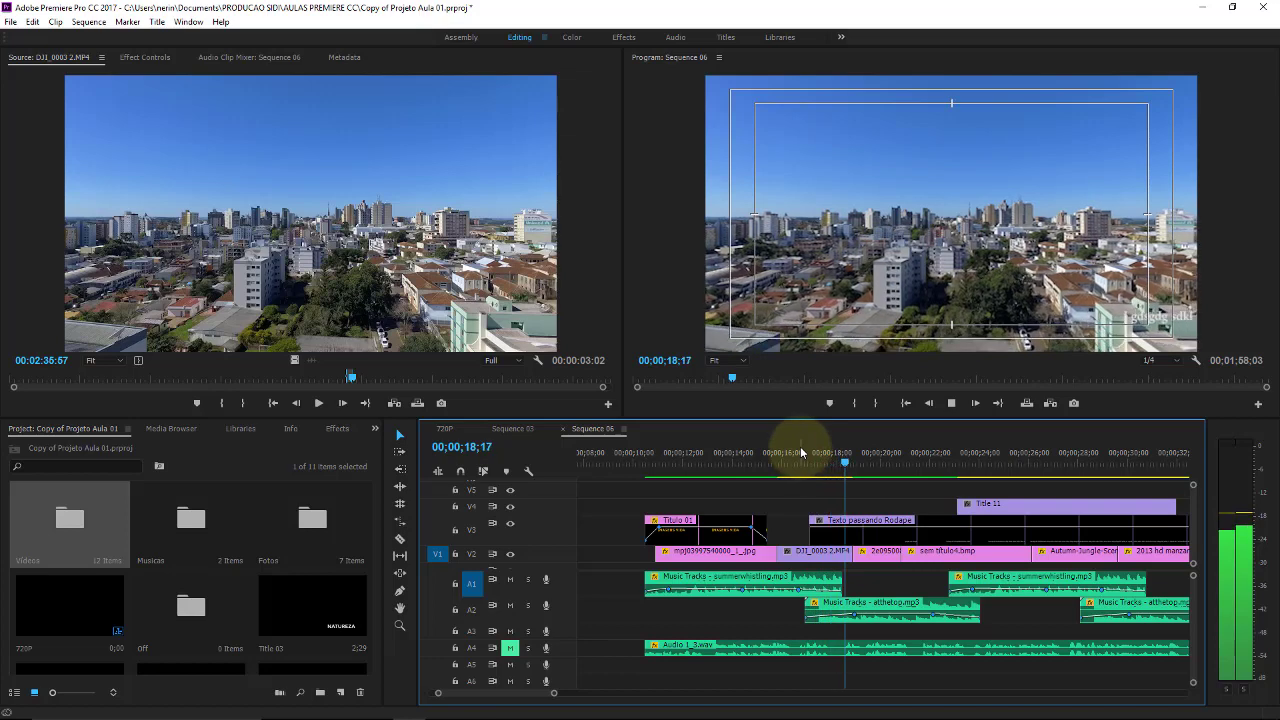
key("space")
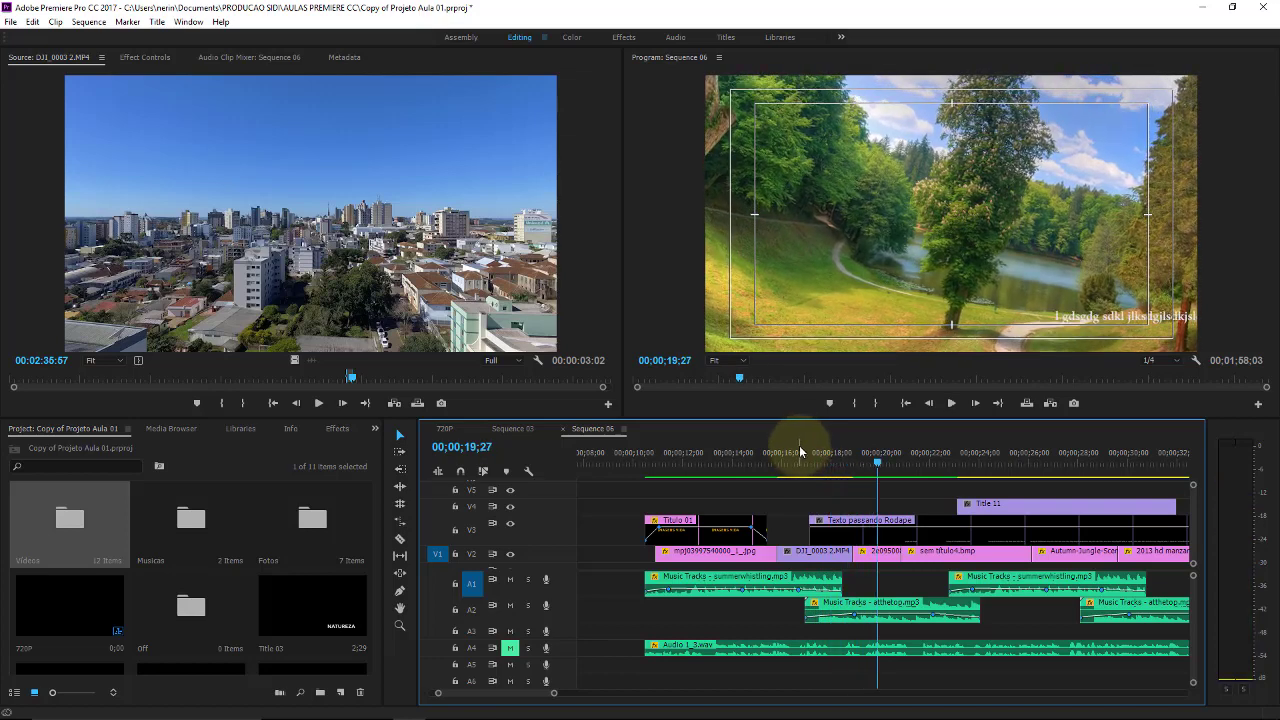
left_click(797, 455)
left_click_drag(797, 458, 796, 458)
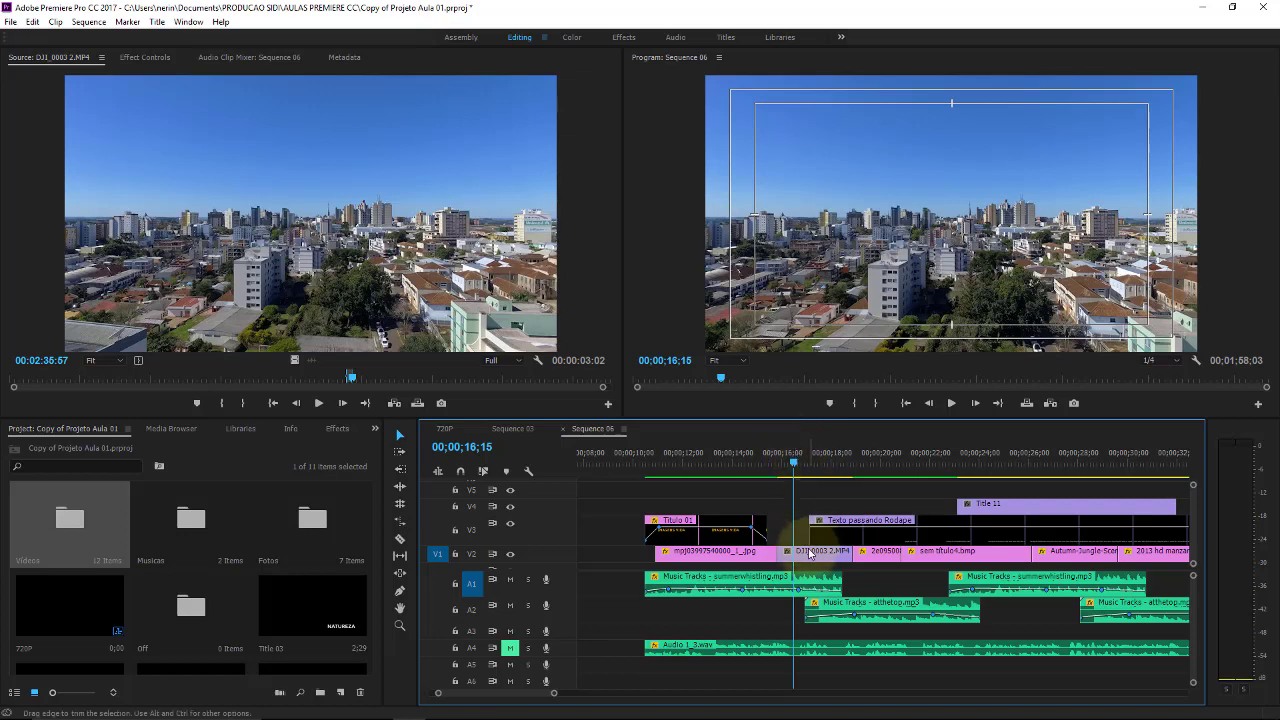
key("ctrl+s")
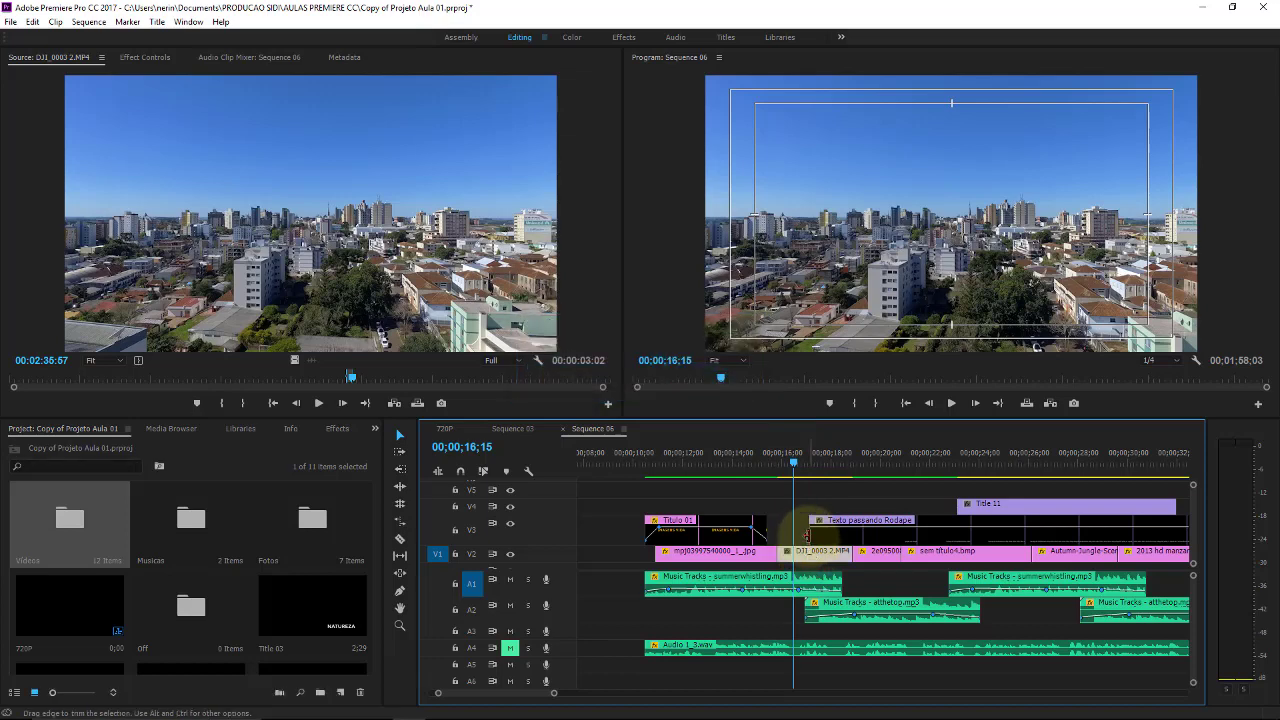
- Undo the overwrite and insert DJI_0003 2.MP4 on V2 at 15;25, pushing later clips right
key("ctrl+z")
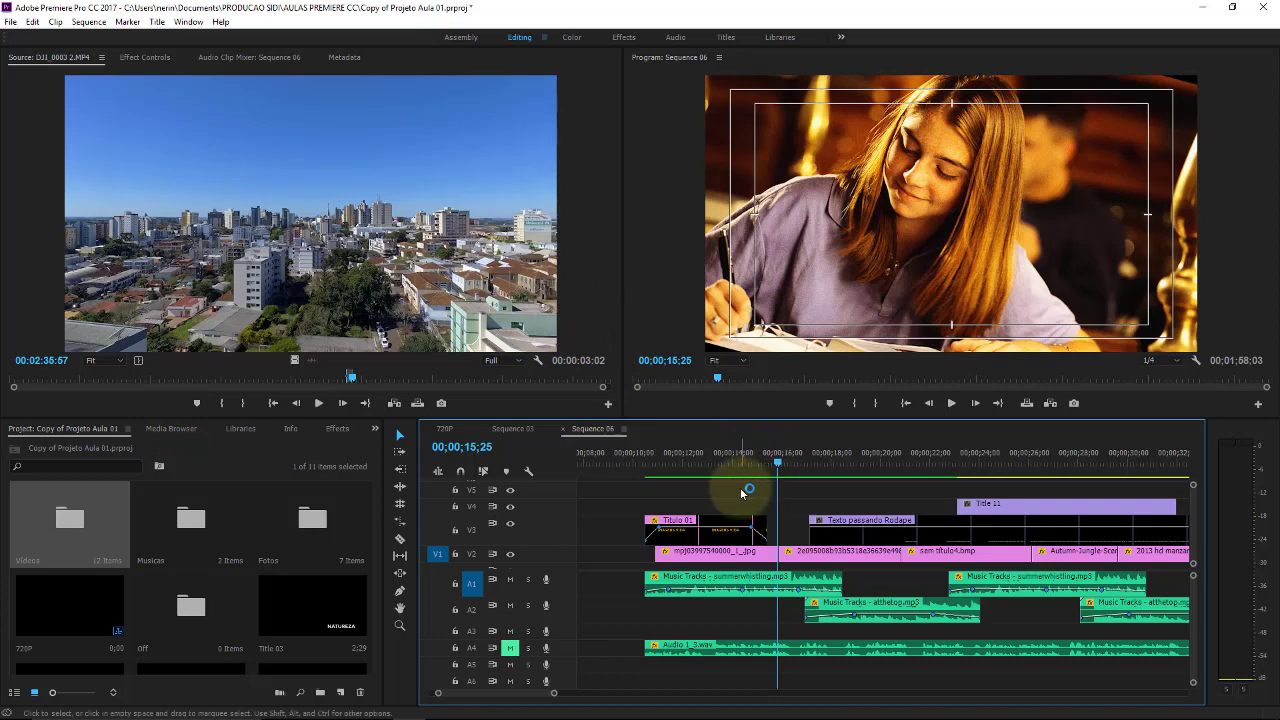
left_click(801, 558)
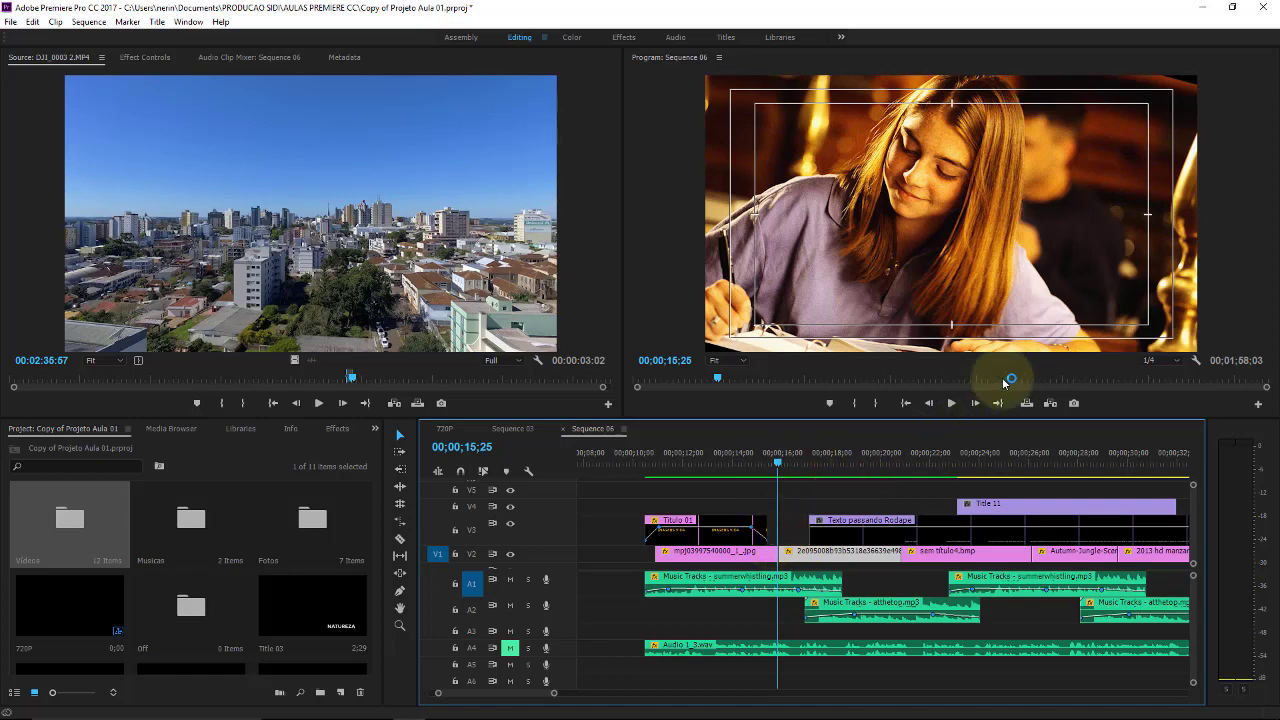
left_click(411, 285)
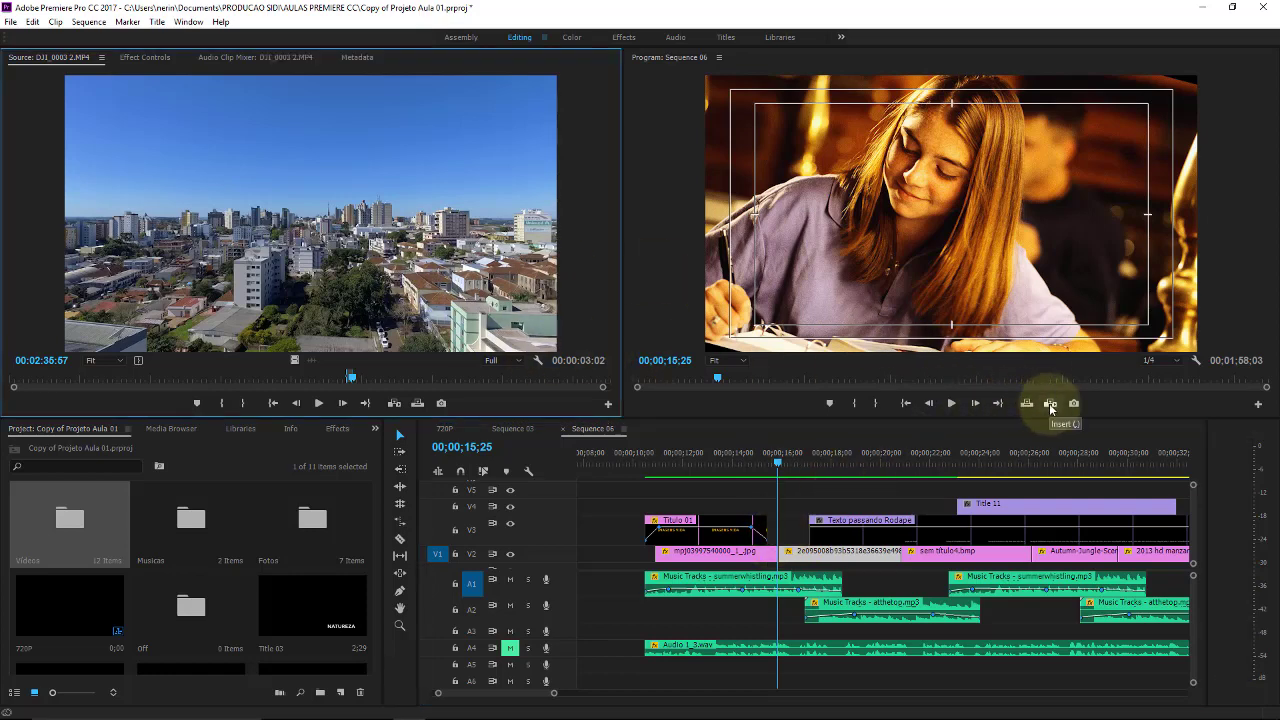
left_click(1050, 404)
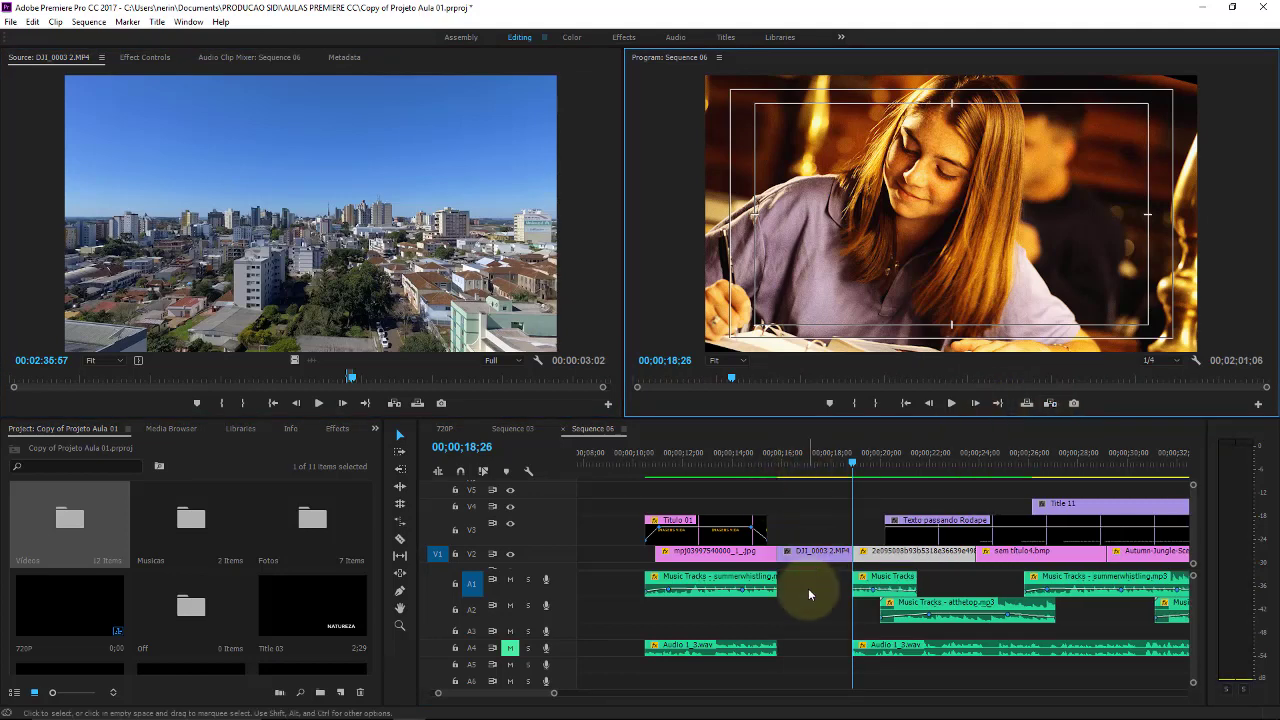
- Delete the first split music piece on A1 and extend the following music clip back over the gap
left_click(800, 590)
left_click(745, 583)
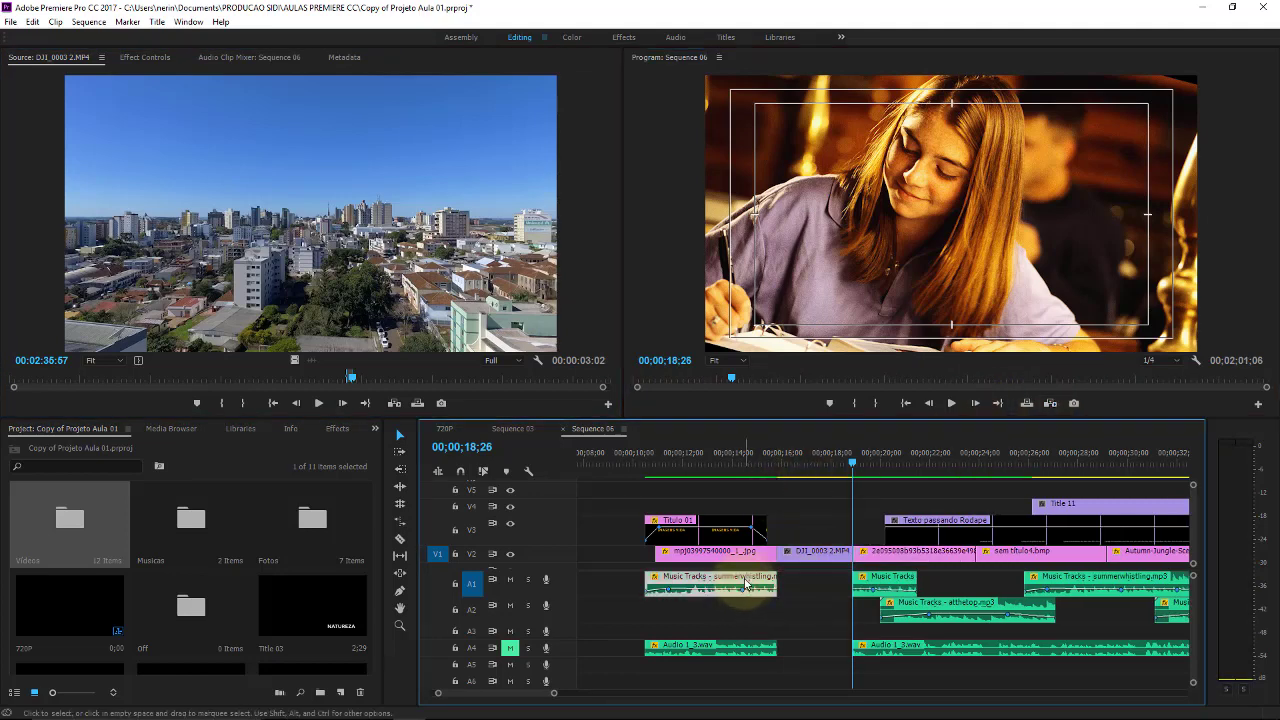
key("Delete")
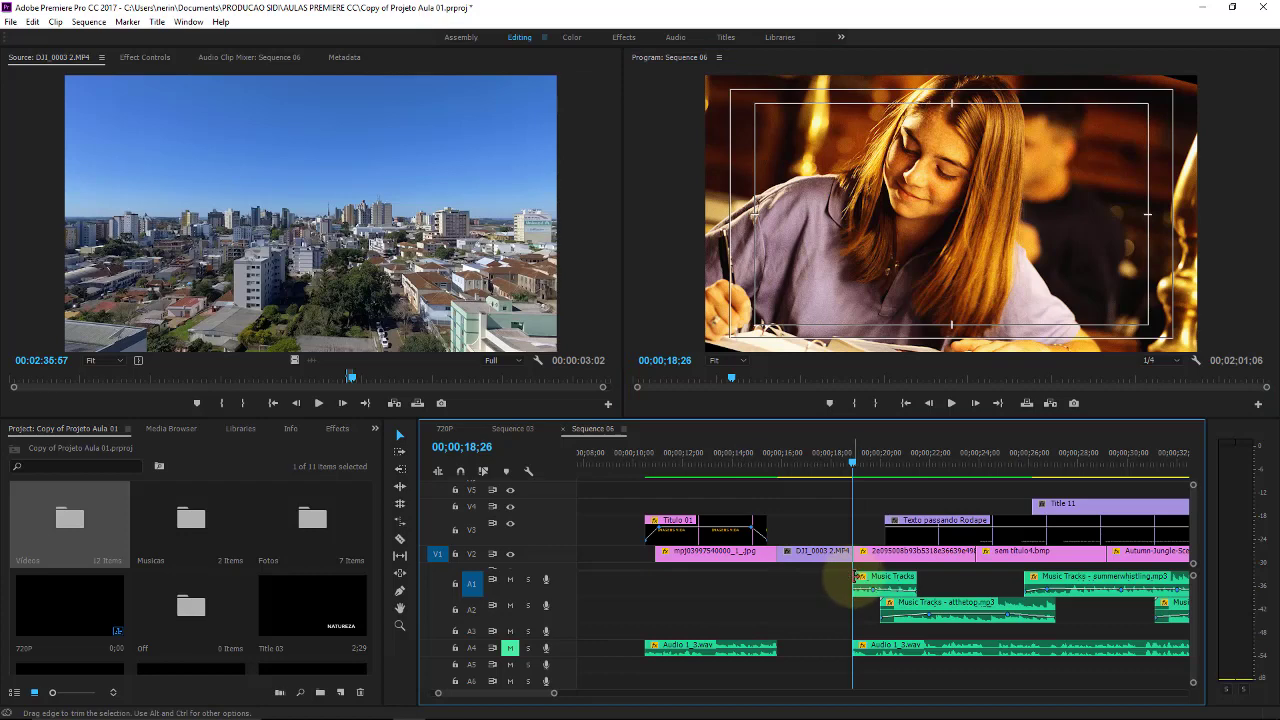
left_click_drag(855, 577, 640, 577)
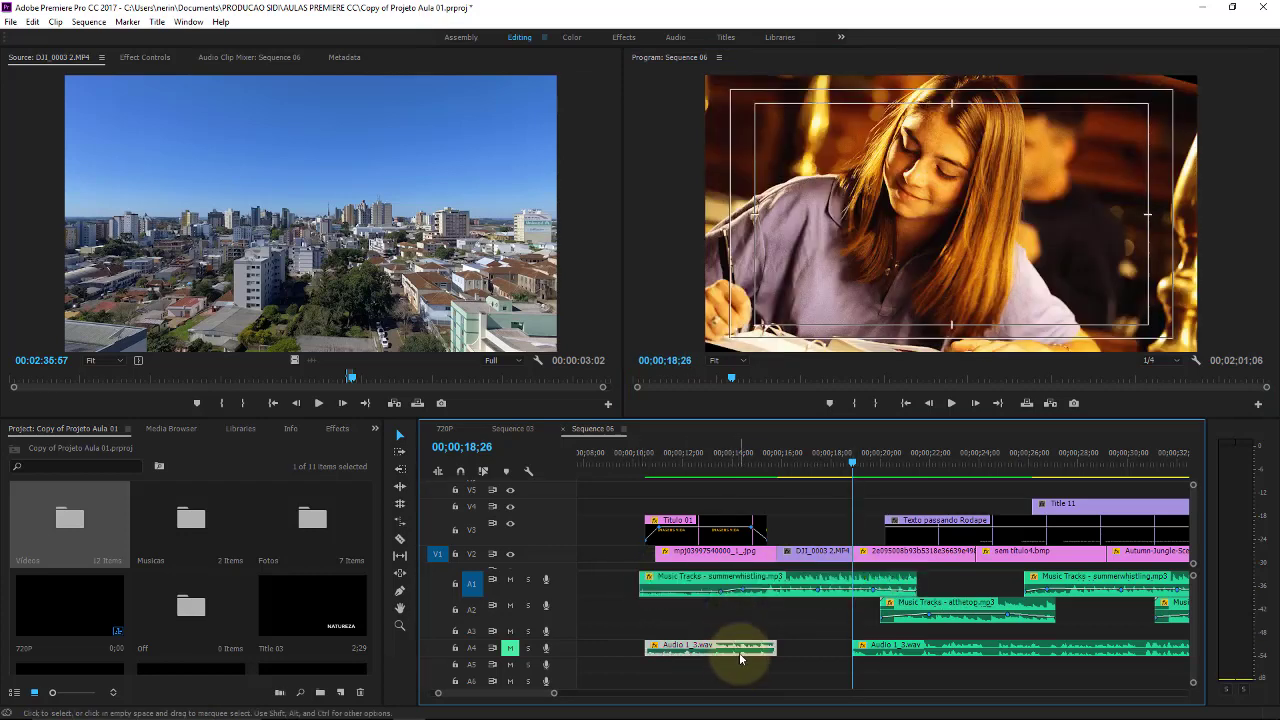
- Delete the first Audio 1_3.wav piece on A4 and extend the next one back to its media limit
key("Delete")
left_click_drag(848, 647, 592, 648)
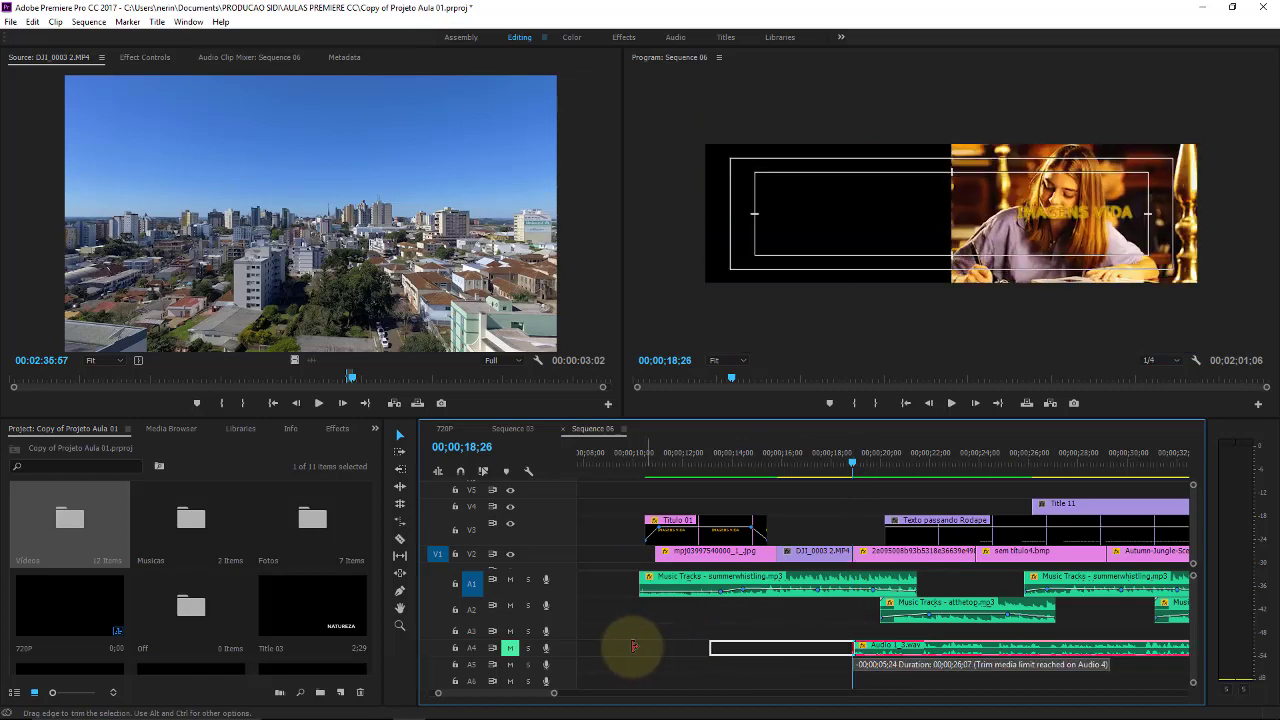
left_click_drag(700, 649, 628, 651)
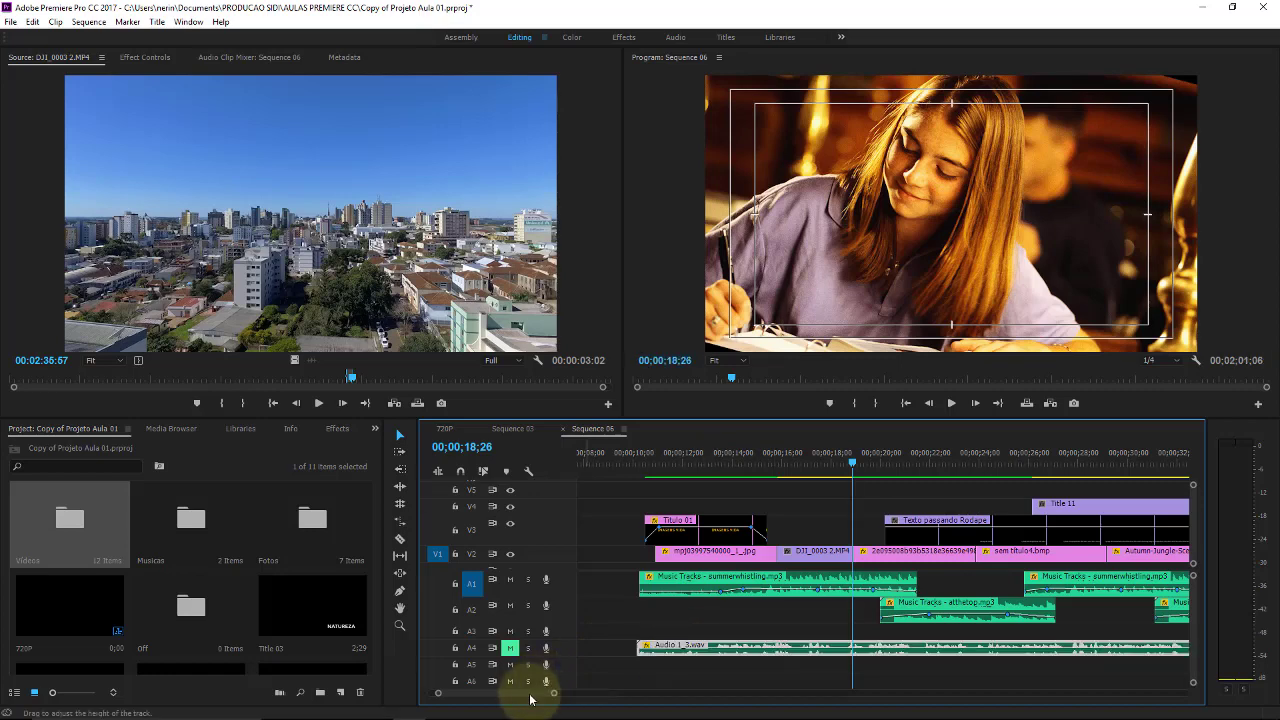
scroll(551, 686, "right", 3)
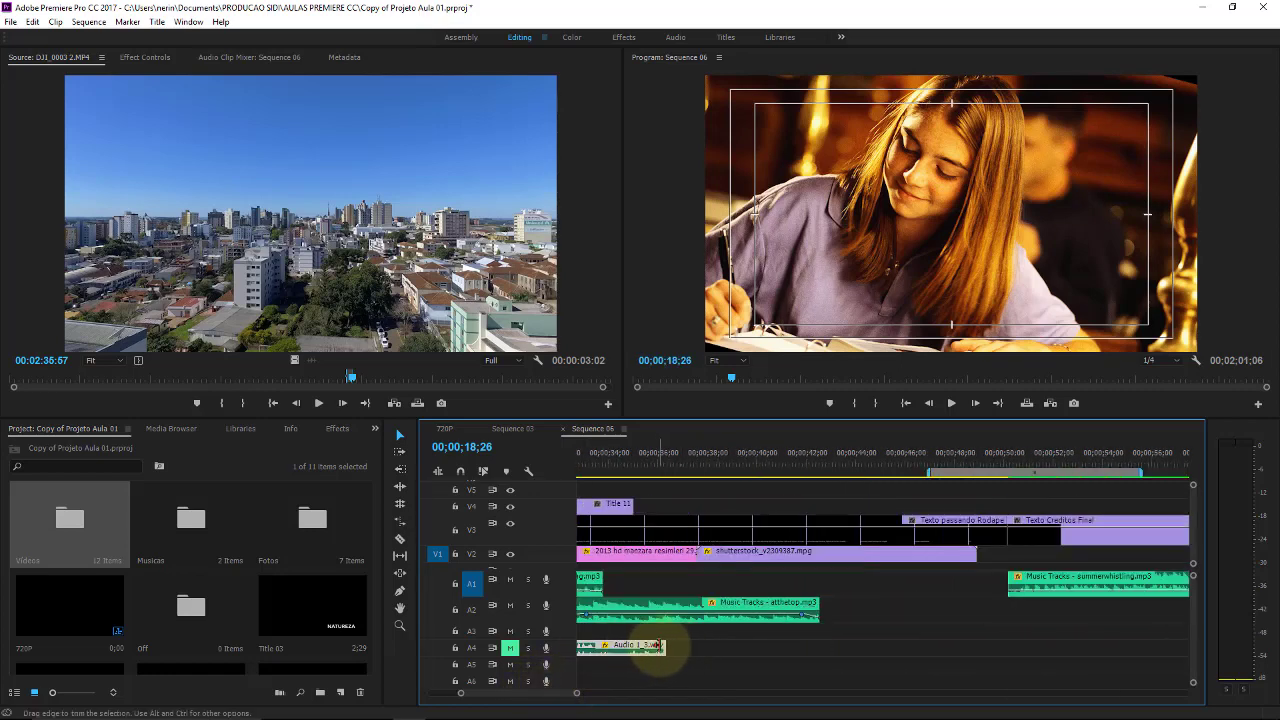
left_click_drag(665, 645, 820, 630)
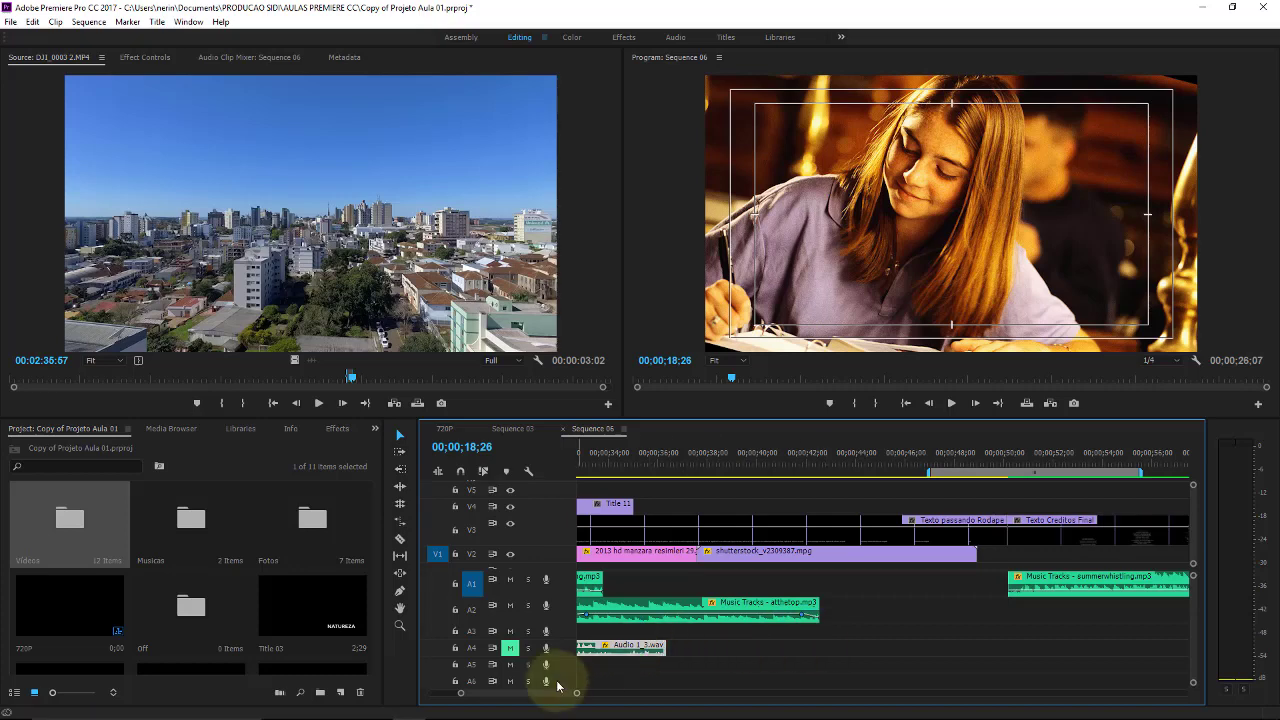
scroll(525, 688, "left", 8)
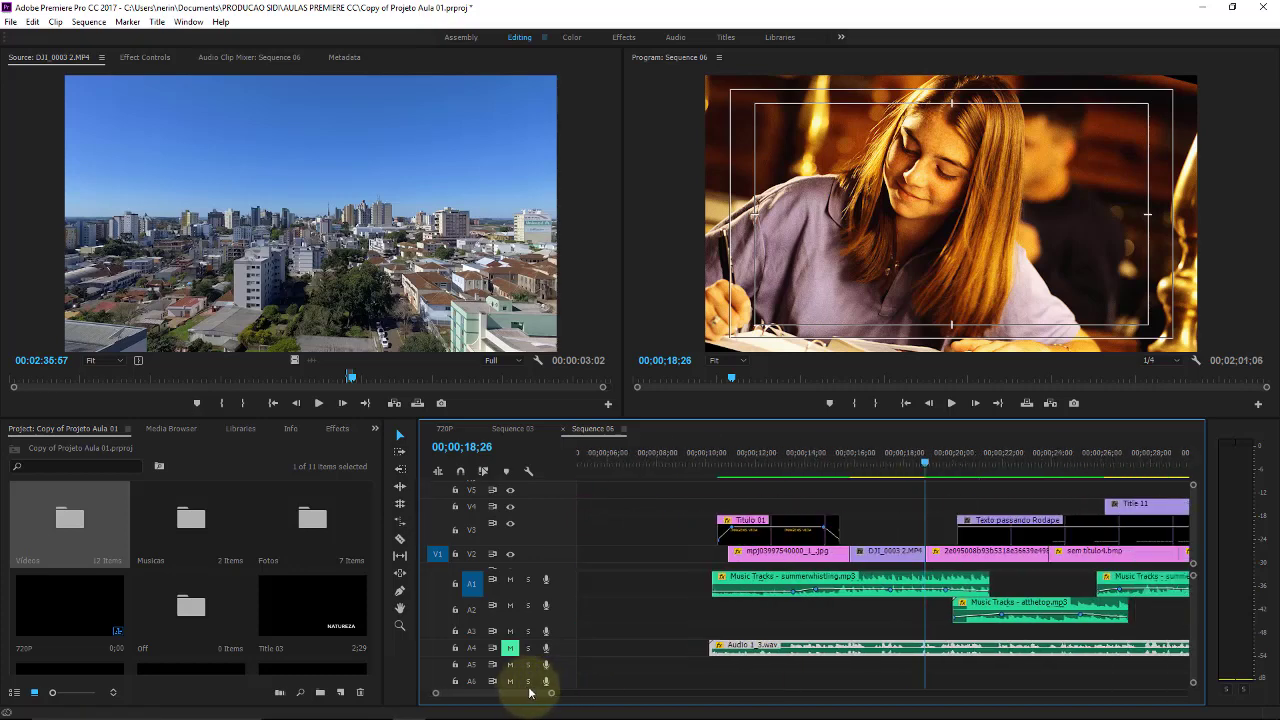
scroll(533, 692, "right", 1)
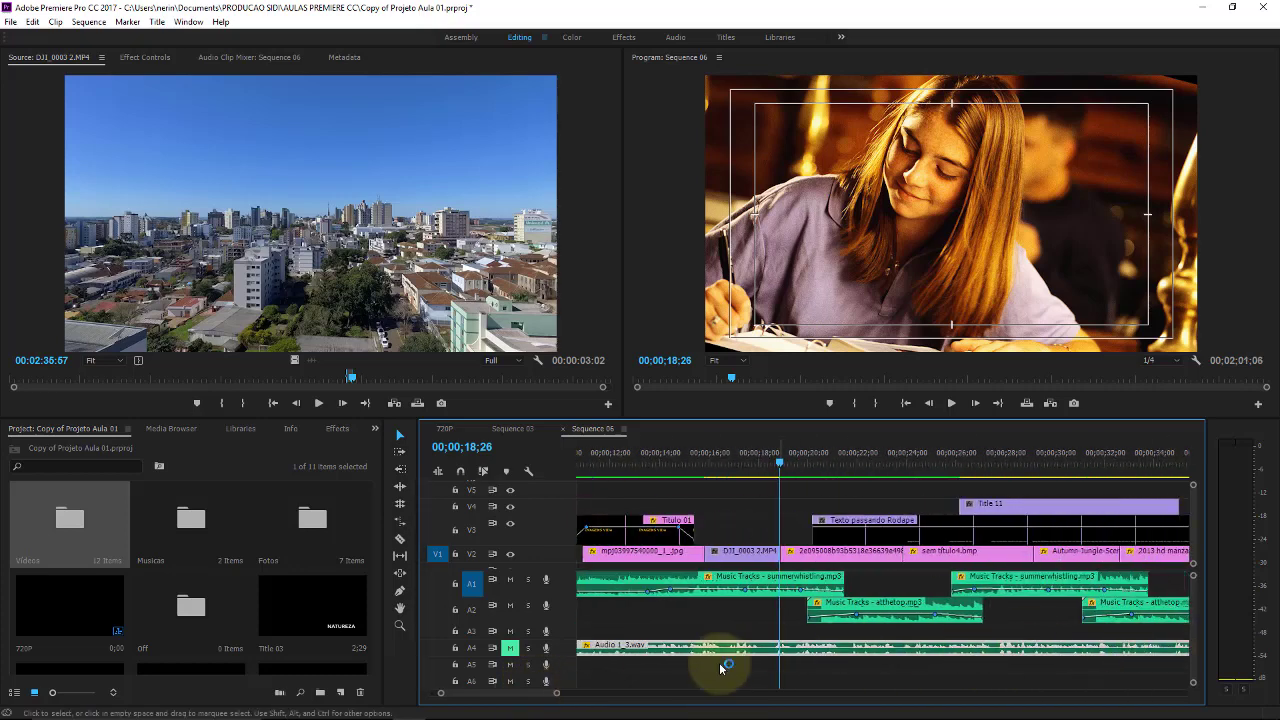
scroll(528, 690, "right", 7)
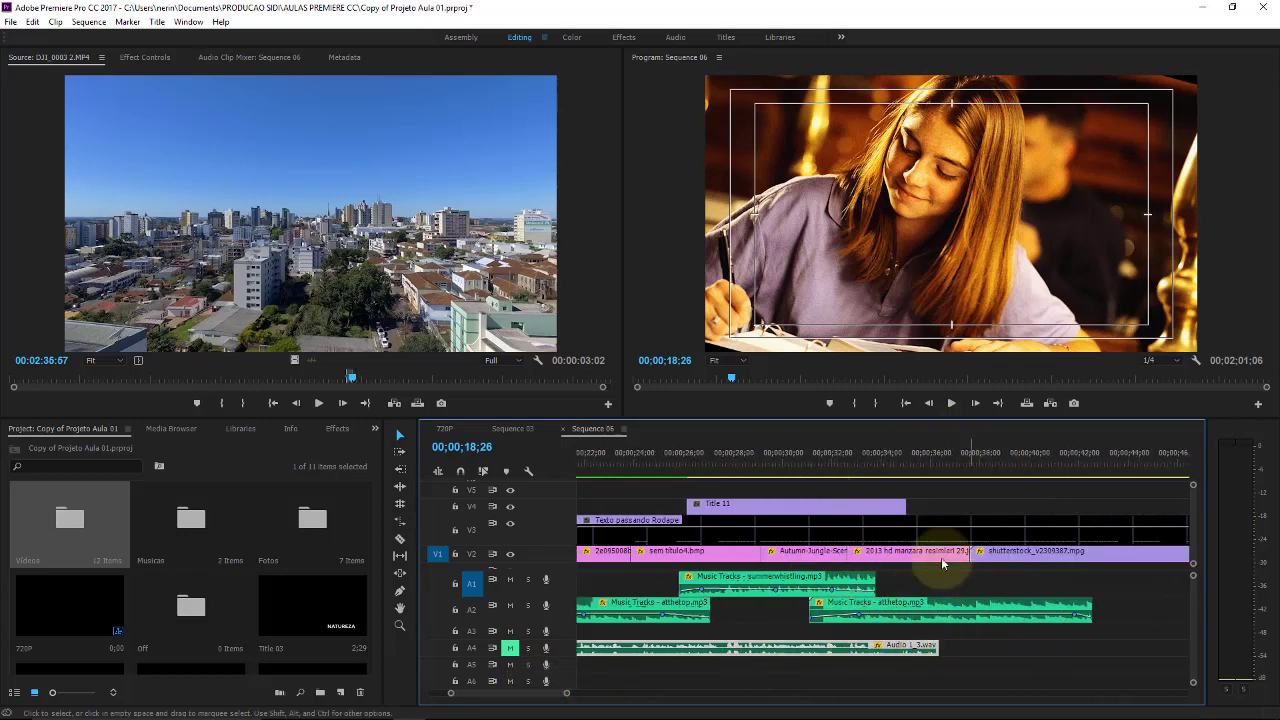
scroll(510, 682, "left", 4)
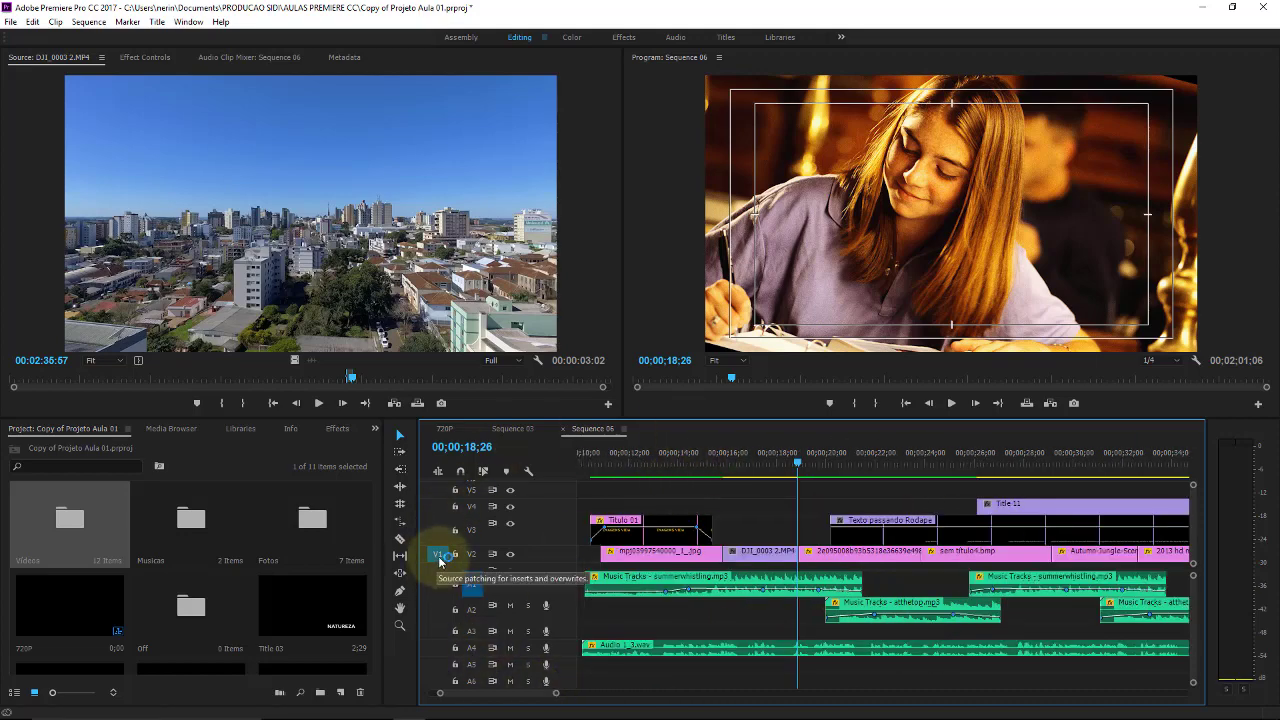
- Move the V1 source patch from track V2 up to V3 in Sequence 06
left_click_drag(437, 556, 438, 530)
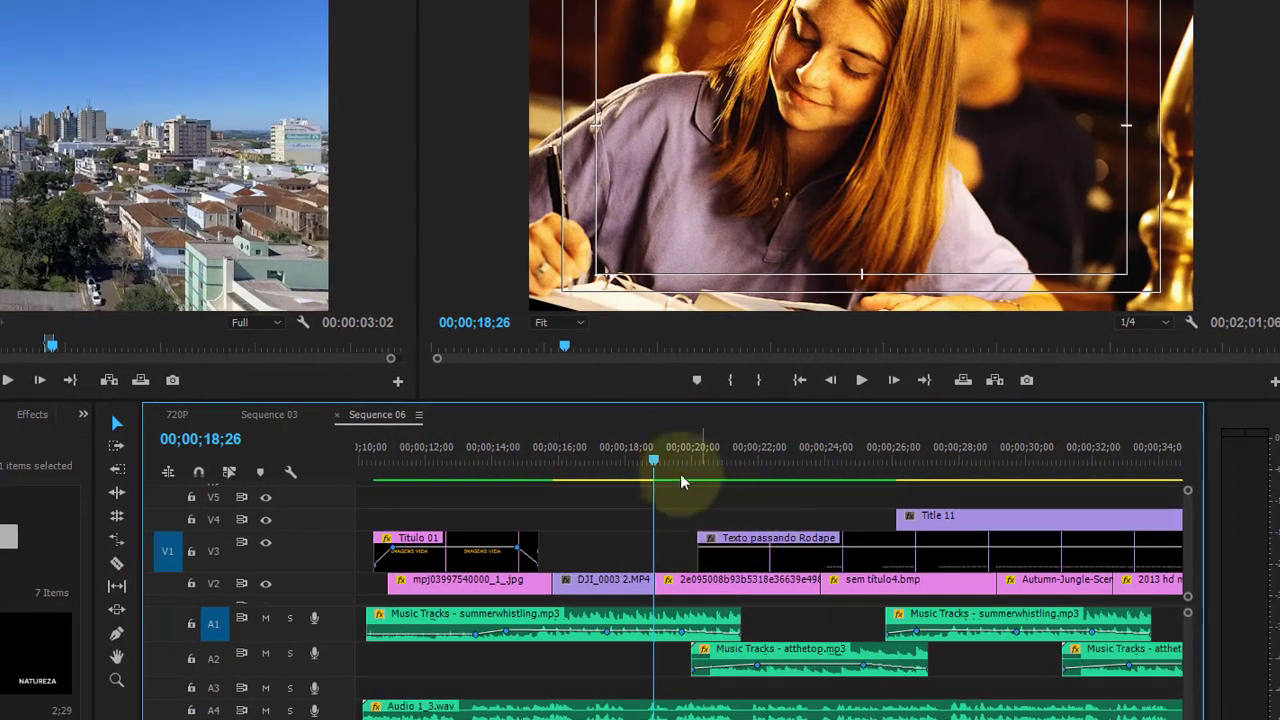